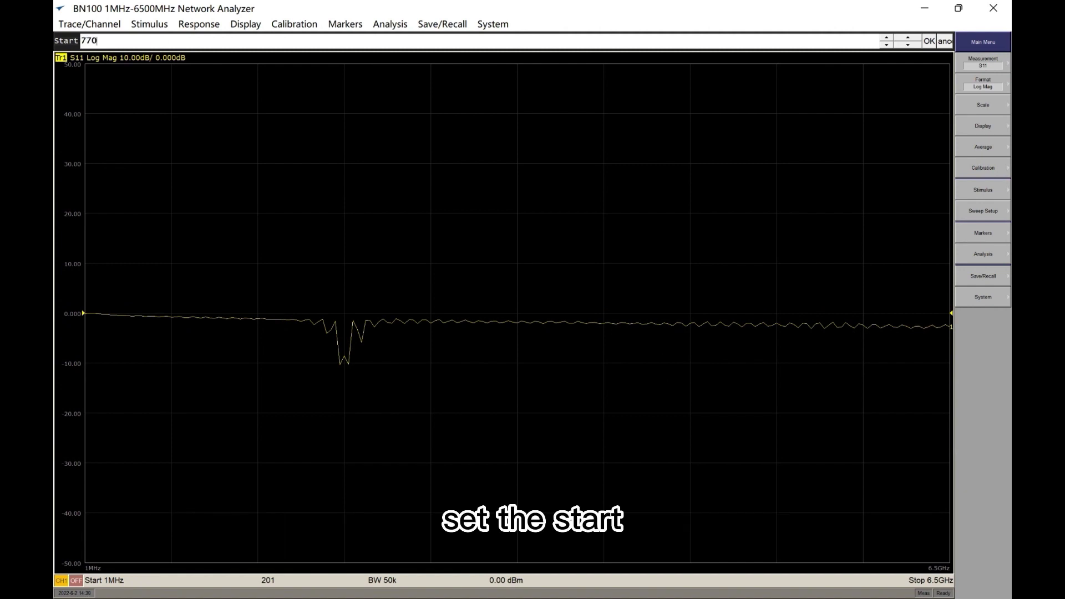
Confirm the 770 MHz start frequency and set the sweep stop frequency to 850 MHz
key("Return")
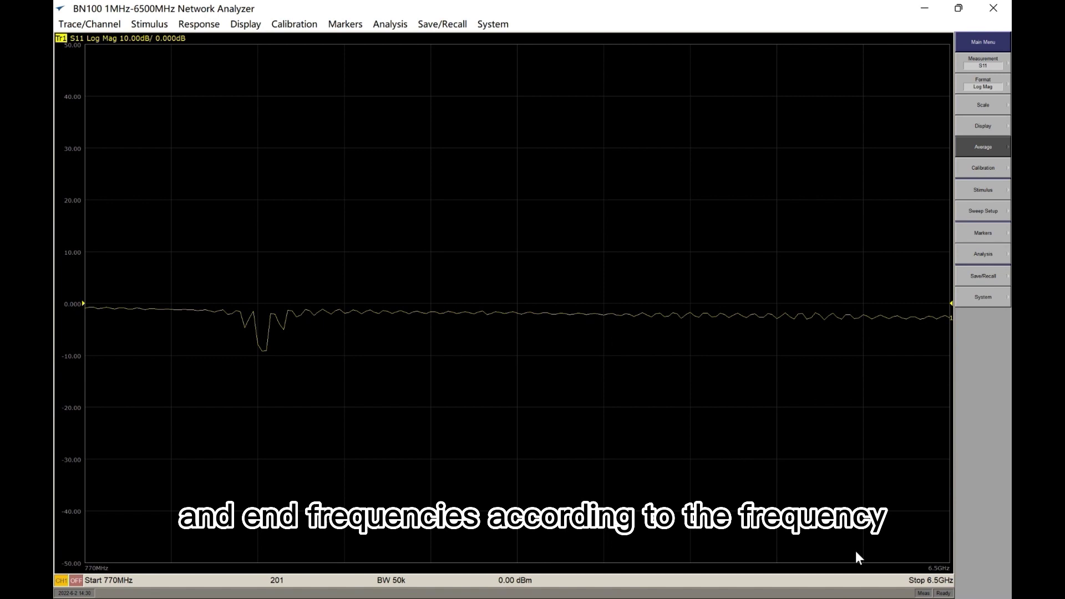
left_click(928, 581)
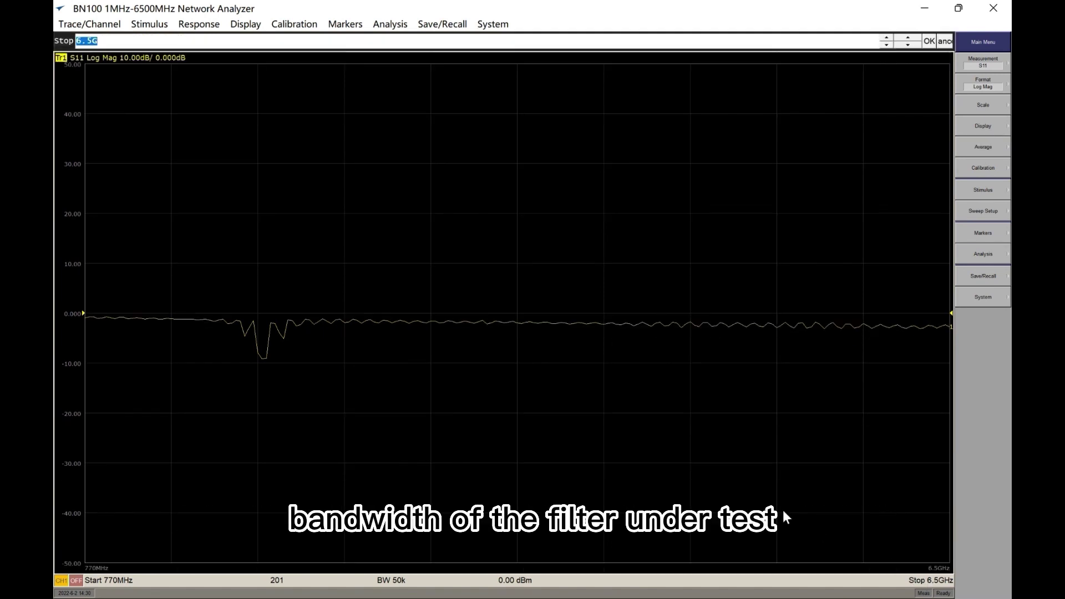
type("850")
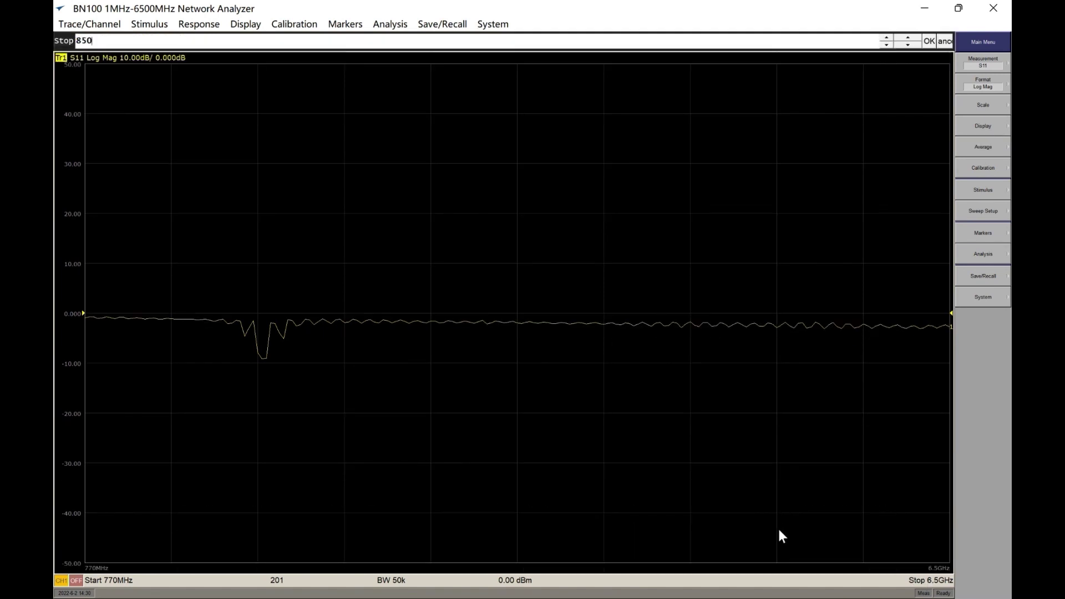
key("Return")
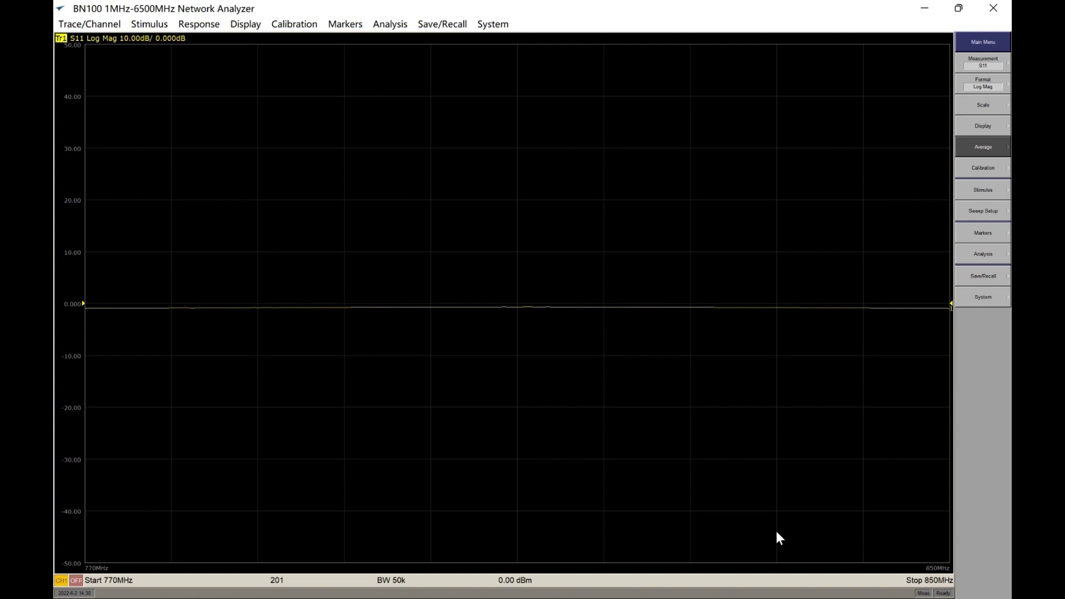
Keep 201 sweep points and 50k IF bandwidth, then select the power level for editing
left_click(277, 581)
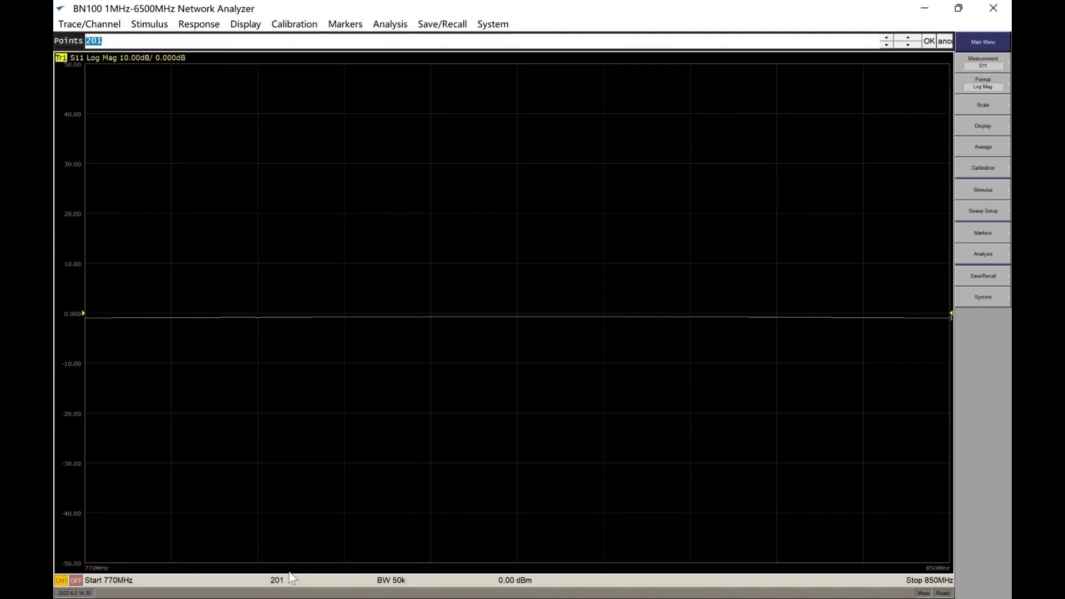
left_click(942, 42)
left_click(390, 582)
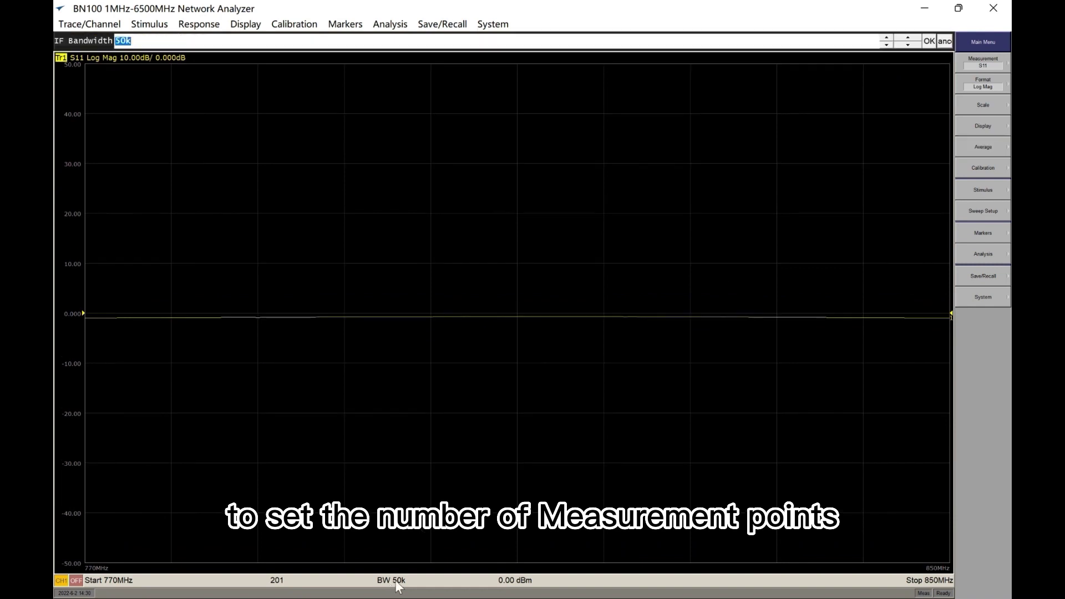
left_click(942, 42)
left_click(514, 580)
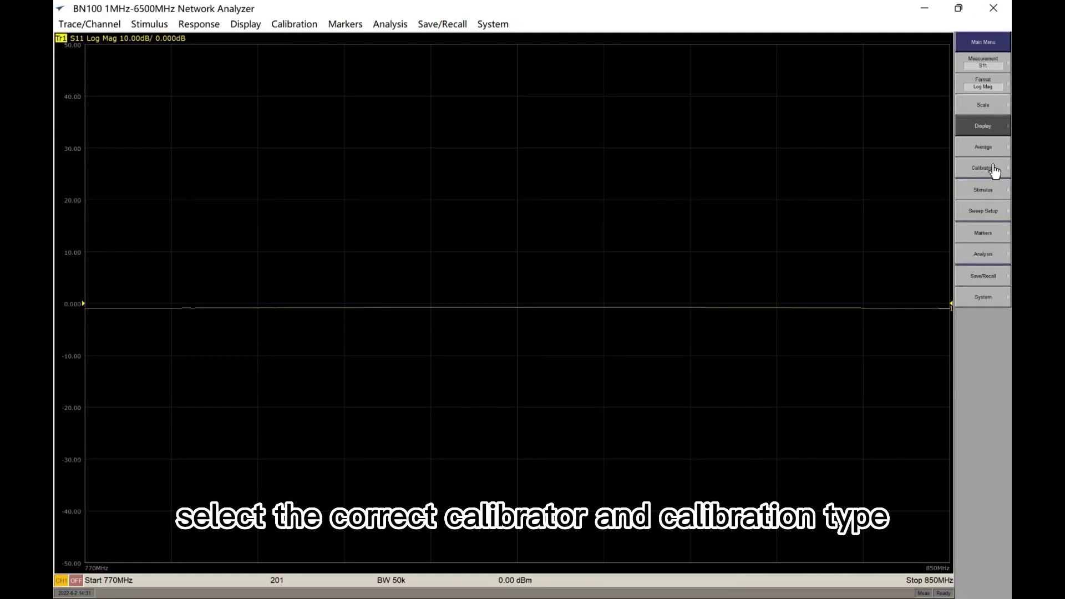
Pick CalKit2 (85033D/E) as the calibration kit and start a 2-Port Cal
left_click(994, 170)
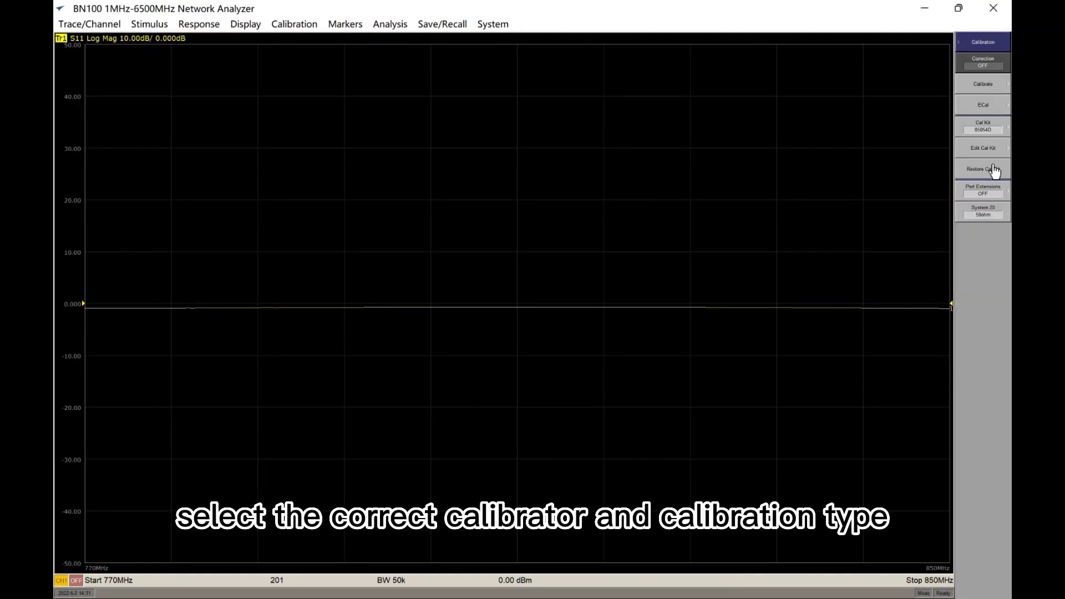
left_click(994, 133)
left_click(985, 88)
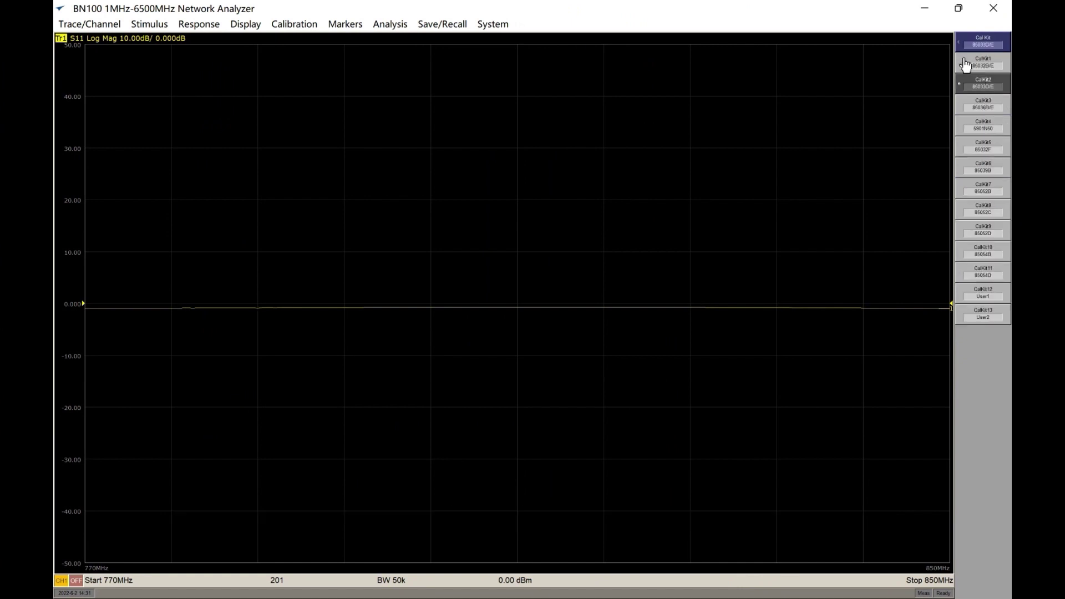
left_click(959, 43)
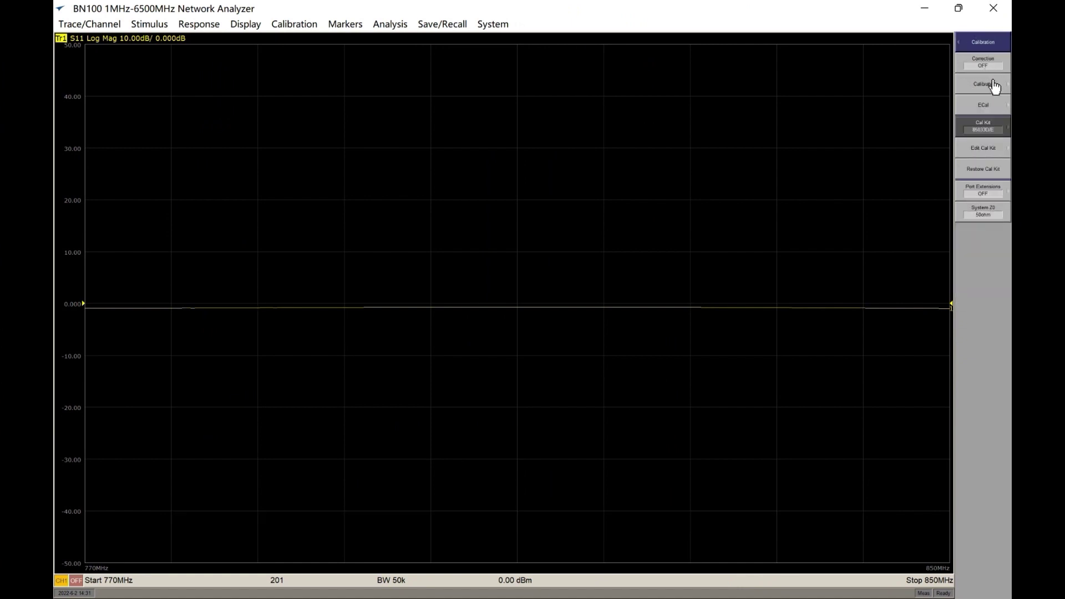
left_click(994, 85)
left_click(992, 166)
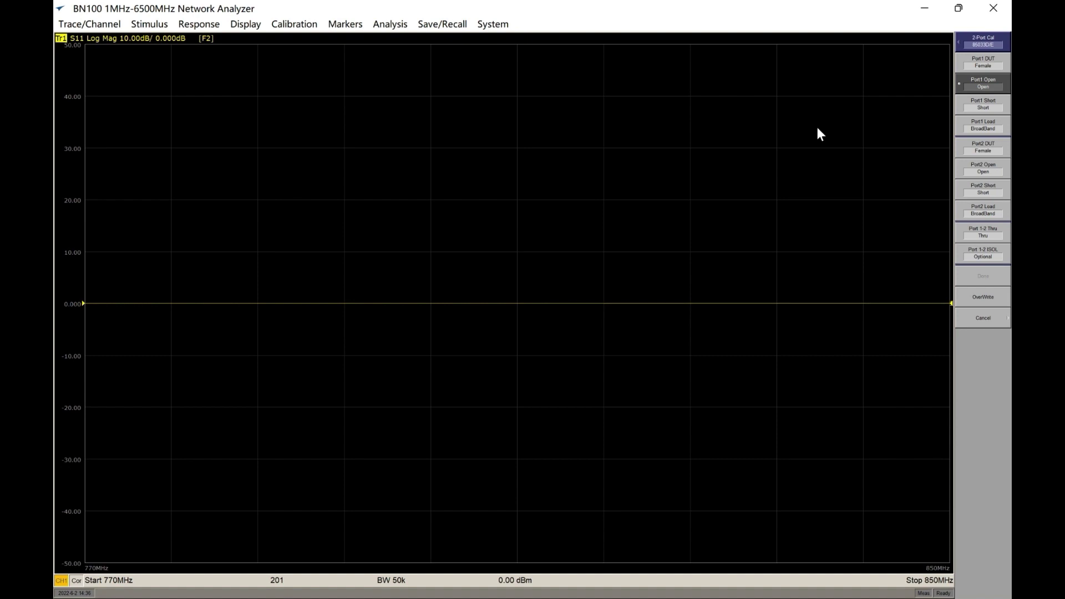
Measure the Port 1 short standard and finish the two-port calibration with Done
left_click(983, 107)
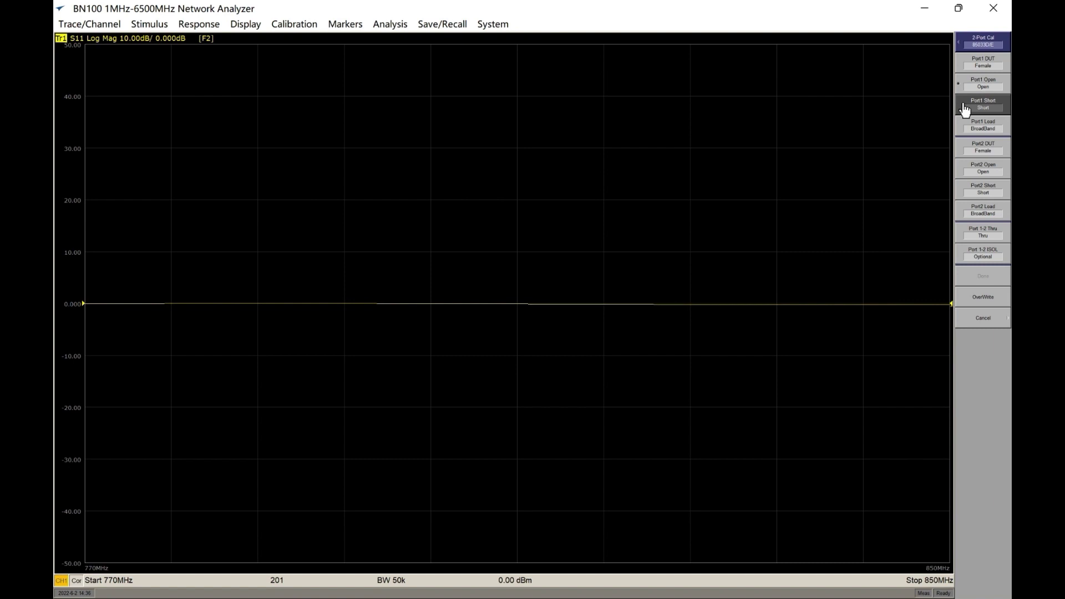
left_click(965, 108)
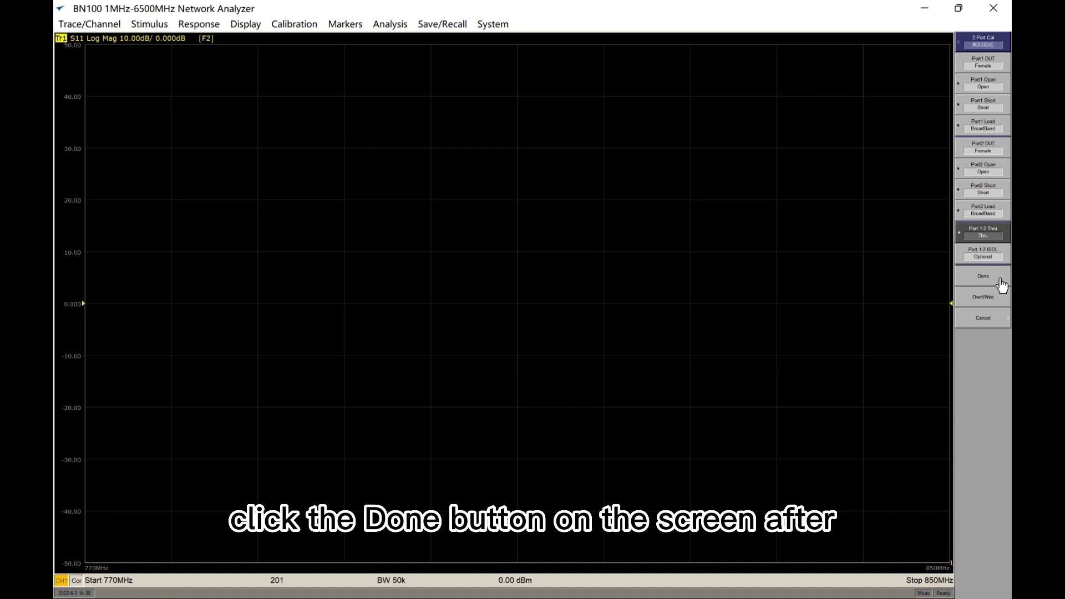
left_click(995, 277)
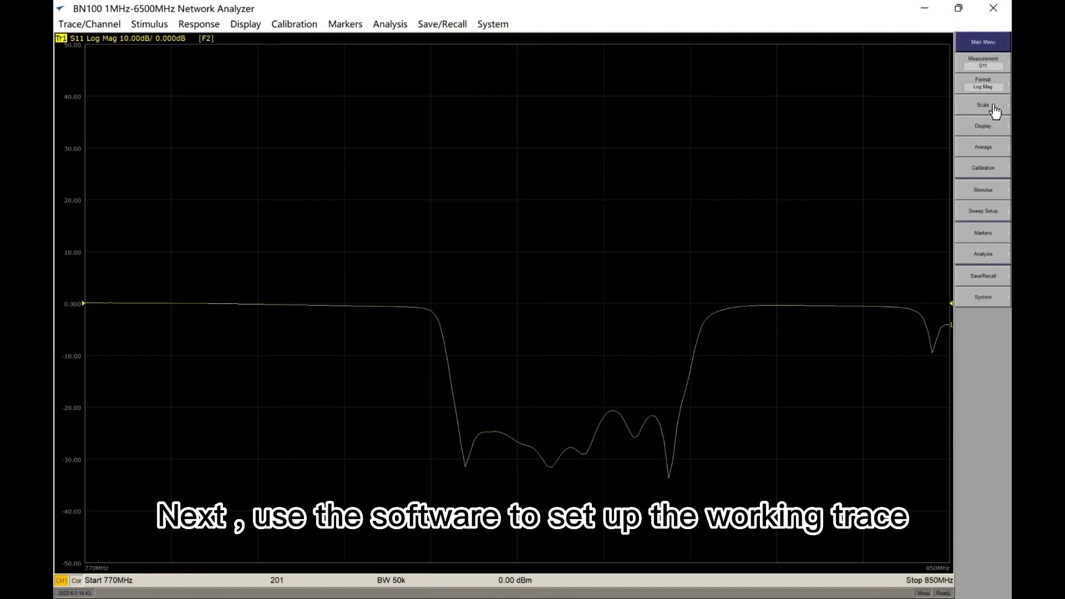
Set the number of traces to 2, adding an S21 trace
left_click(994, 127)
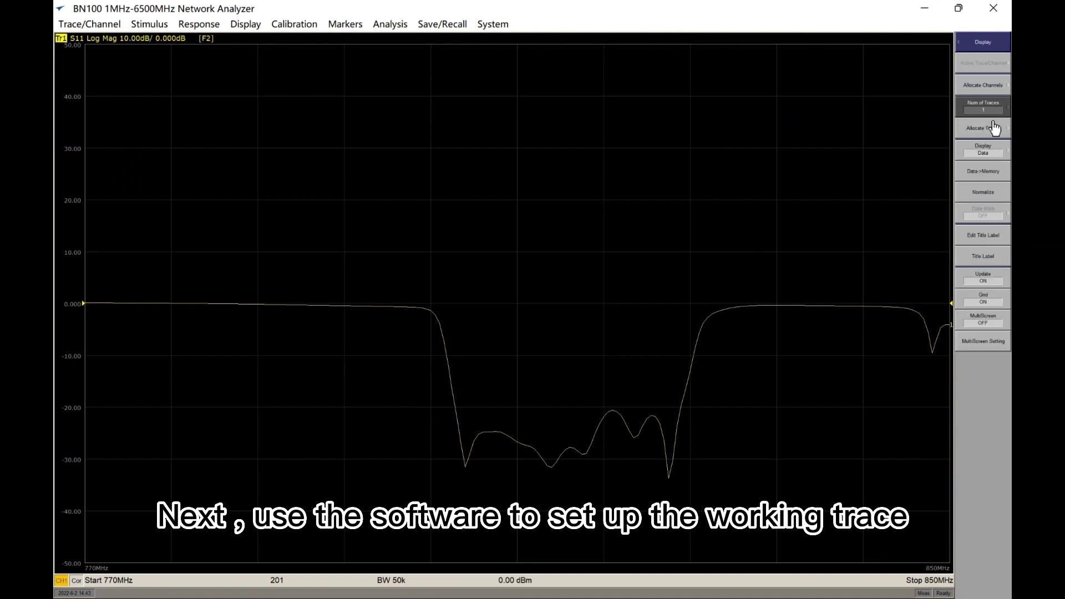
left_click(998, 108)
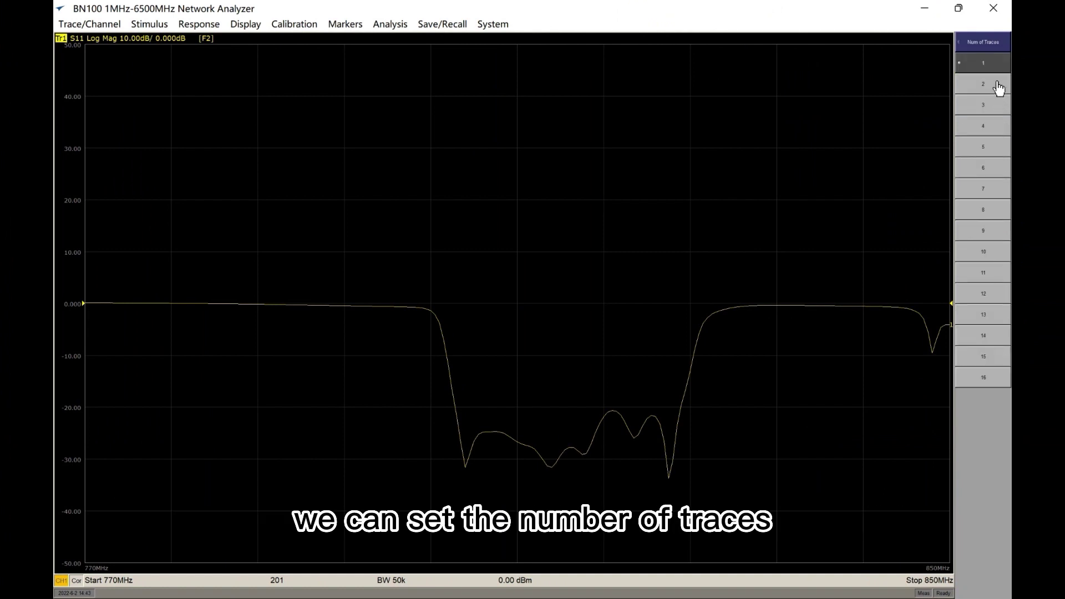
left_click(998, 86)
left_click(965, 50)
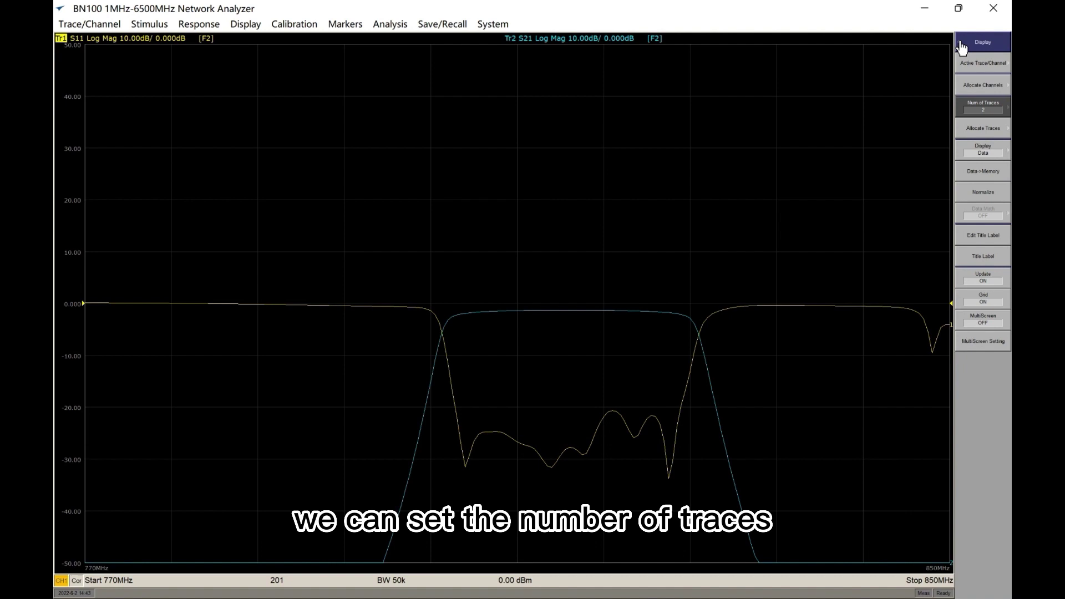
Try the split trace layout, then allocate both traces to a single window
left_click(984, 128)
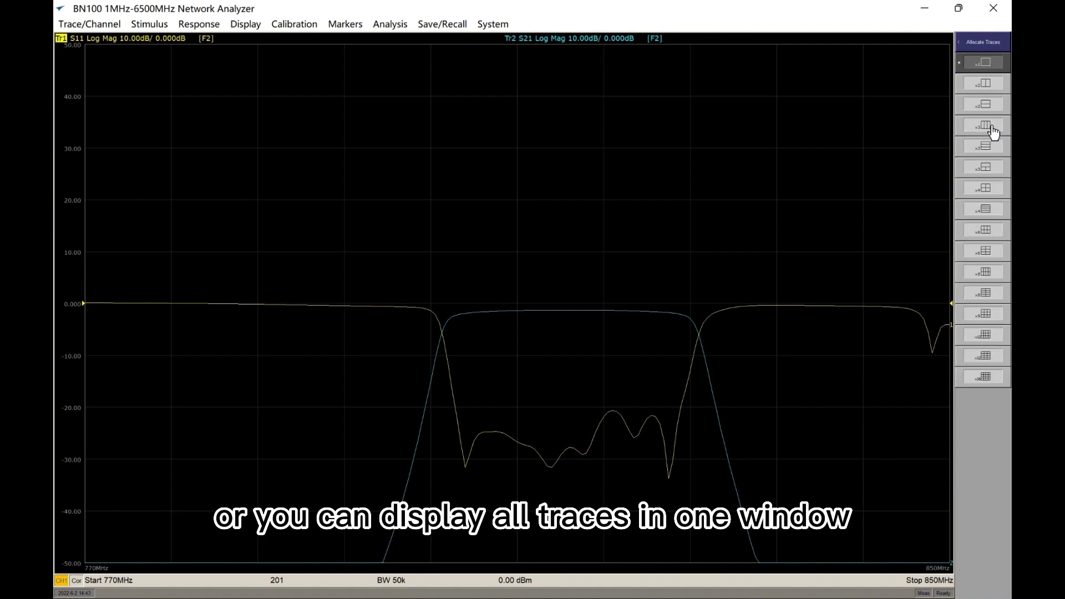
left_click(995, 89)
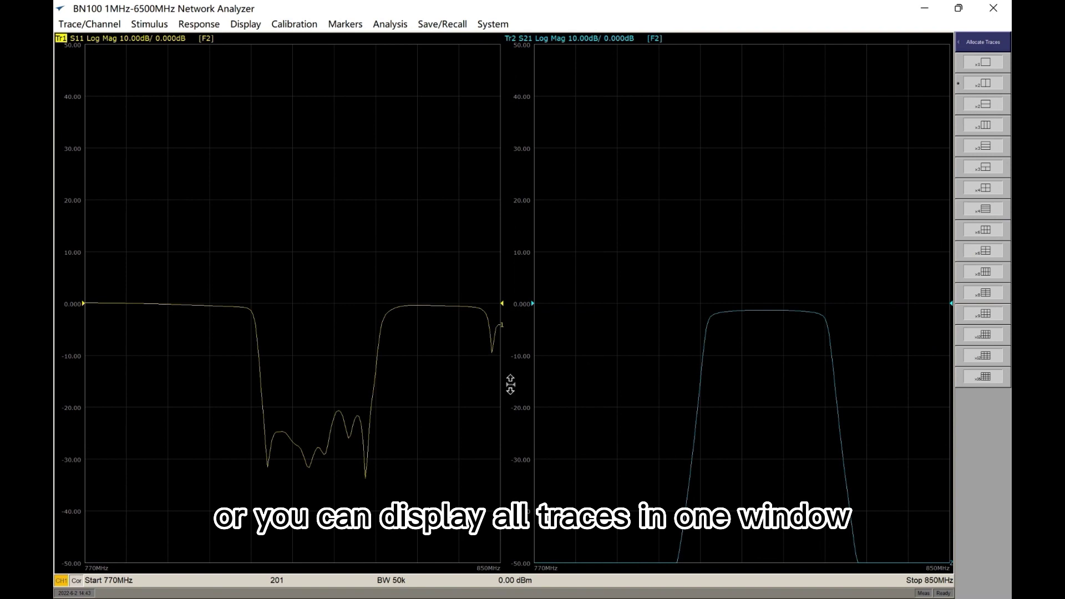
left_click(981, 66)
left_click(961, 49)
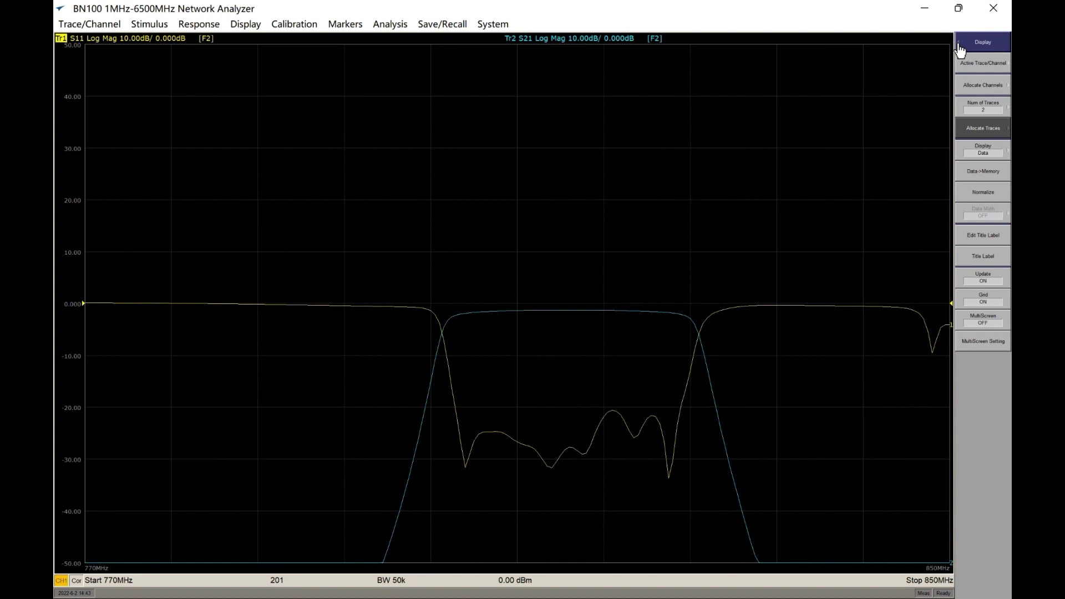
left_click(959, 47)
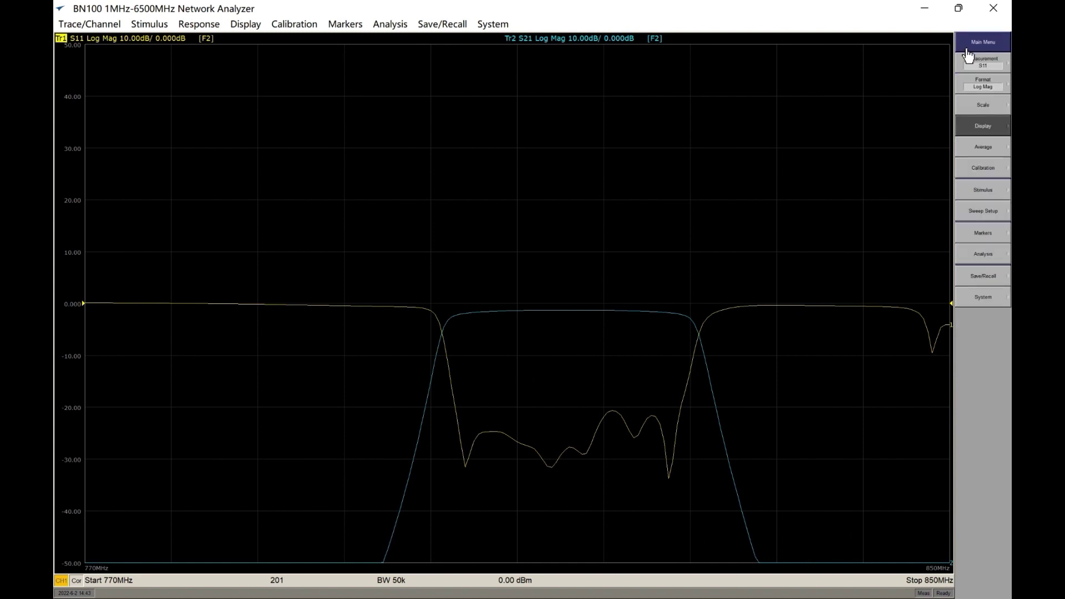
Autoscale both traces, then add and delete a second marker at 810 MHz
left_click(971, 107)
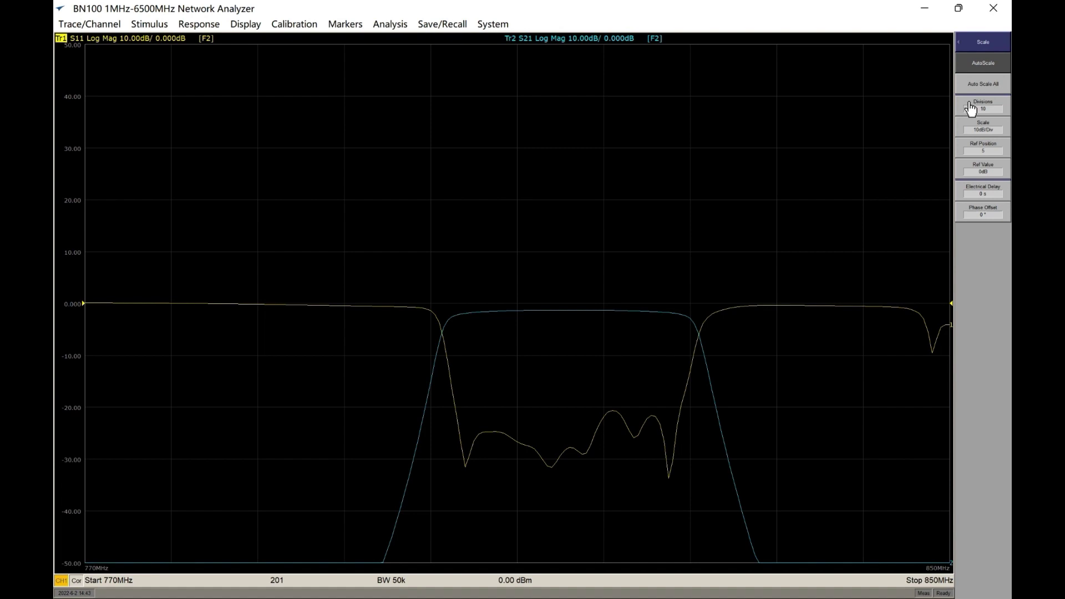
left_click(977, 87)
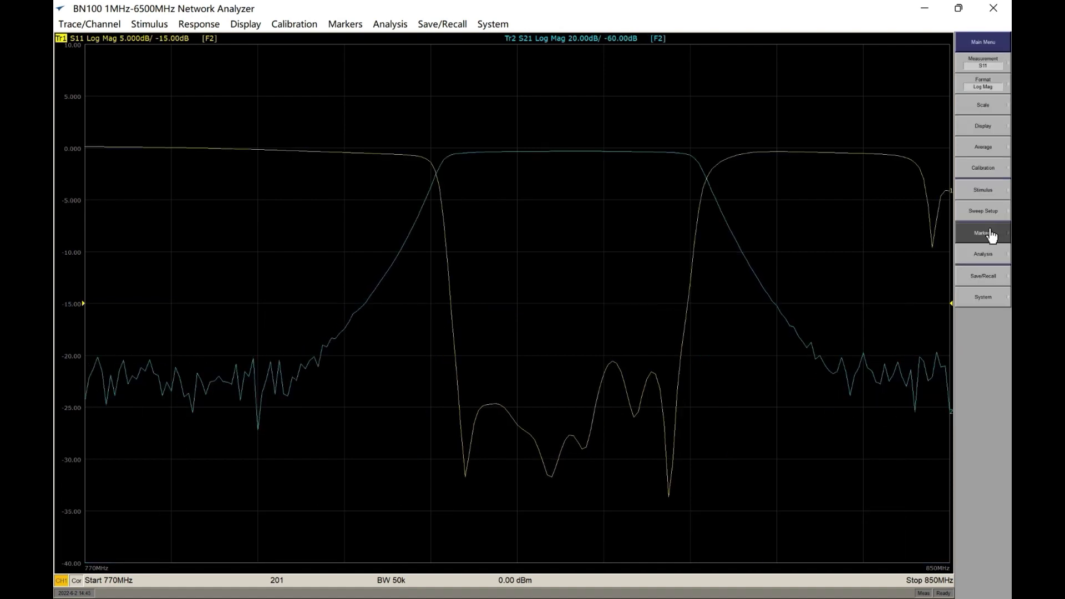
left_click(983, 233)
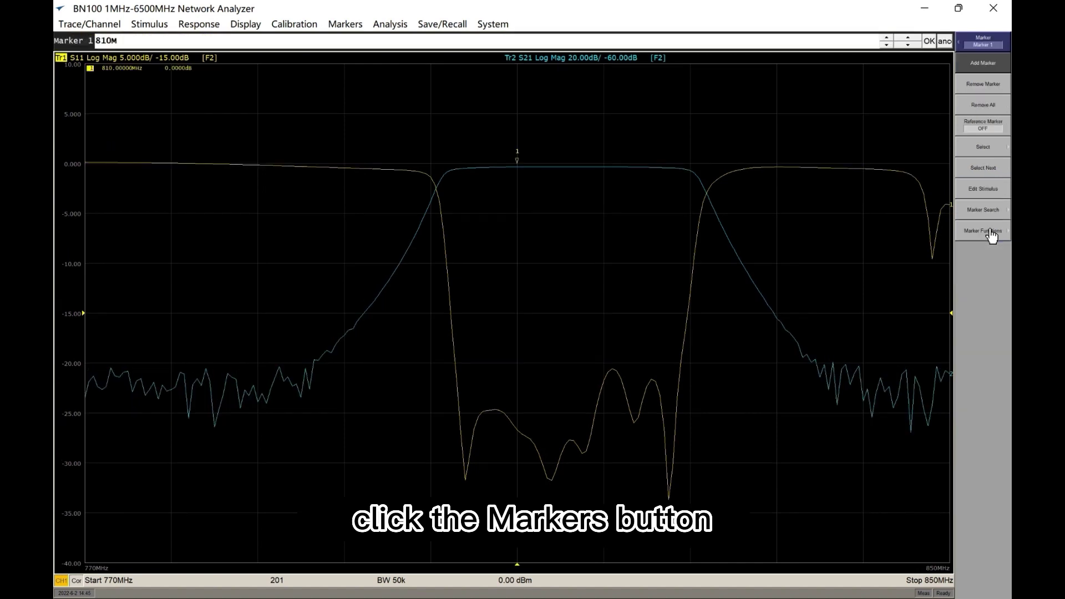
left_click(984, 65)
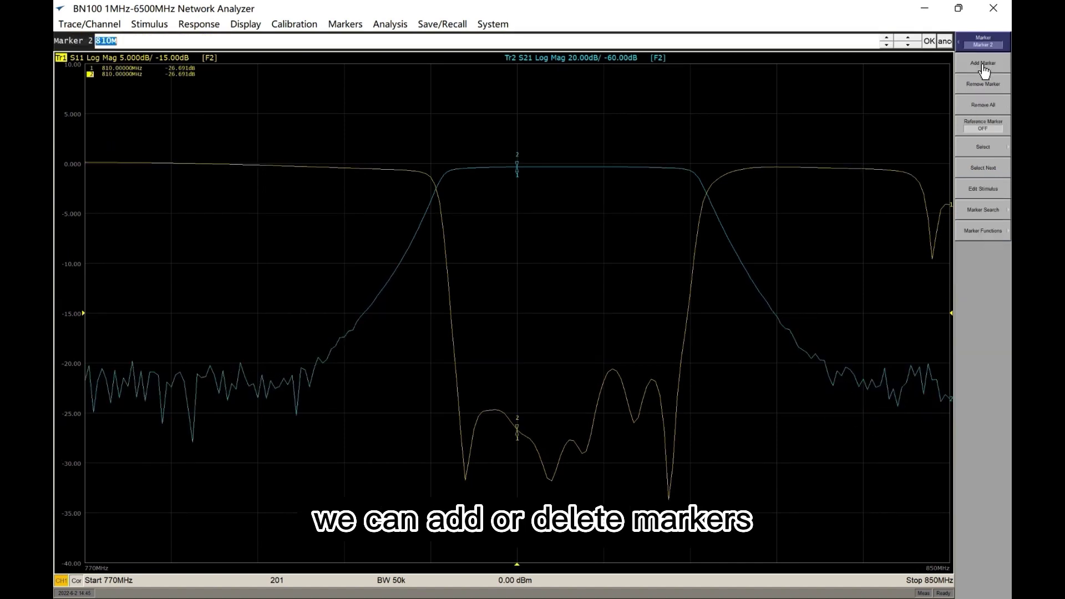
left_click(987, 85)
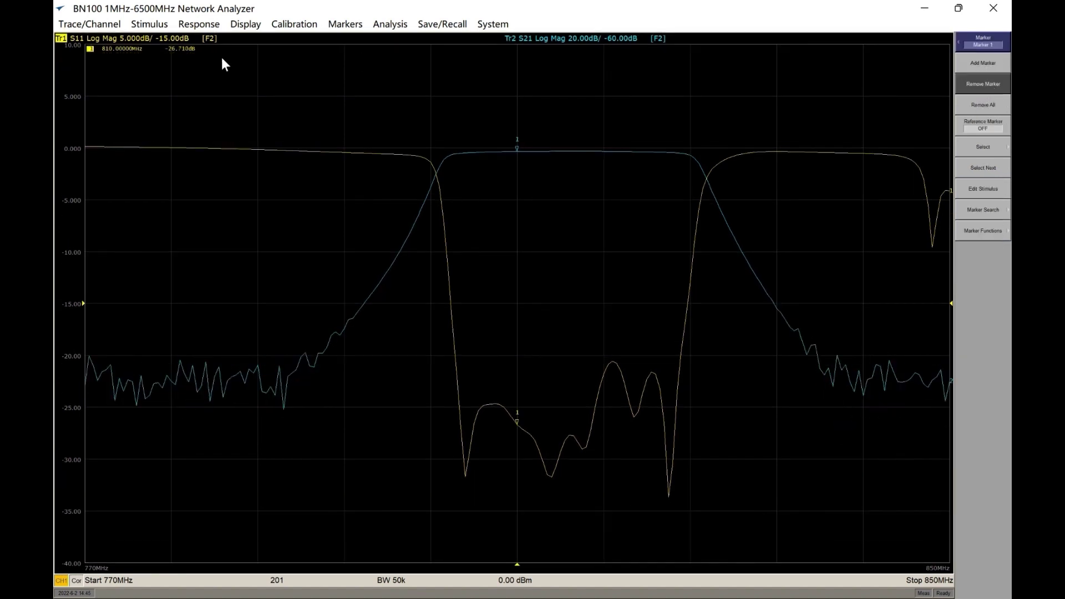
left_click(984, 41)
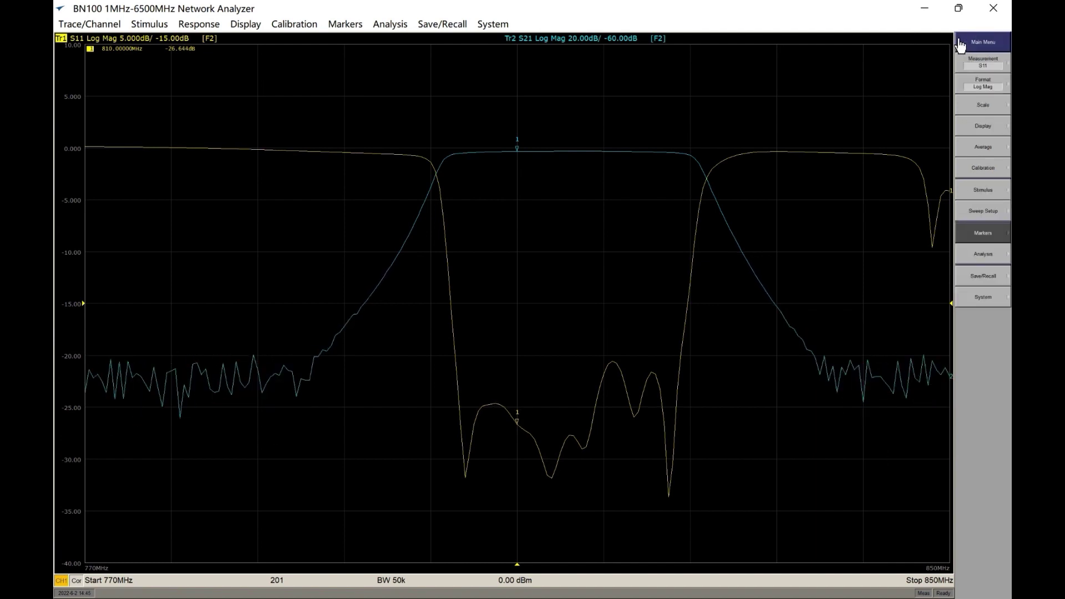
Preview S11 as SWR and a log/phase Smith chart, return it to Log Mag, then open Markers
left_click(983, 83)
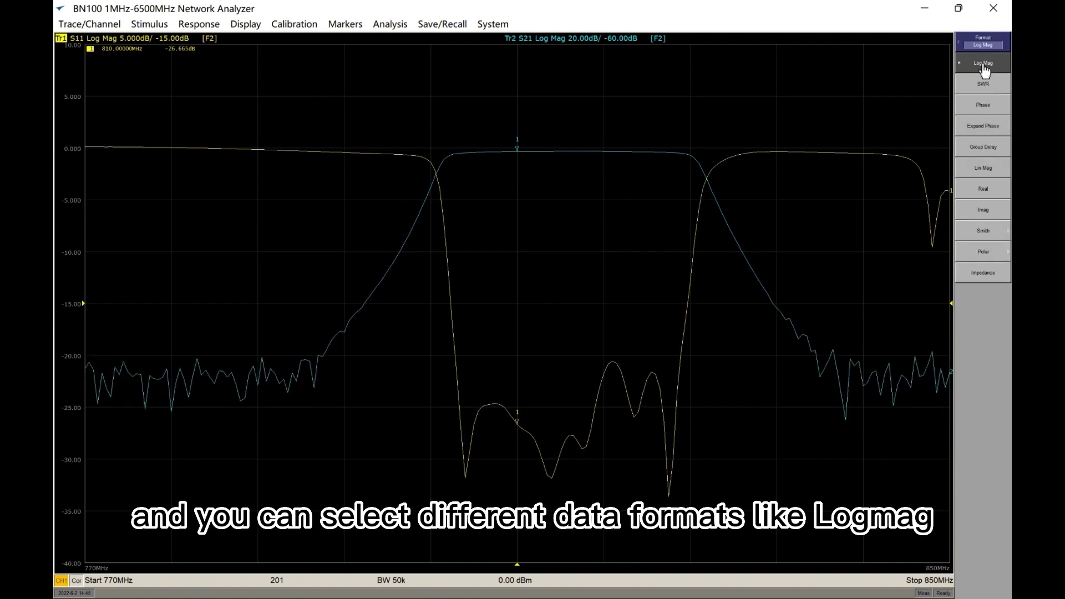
left_click(989, 87)
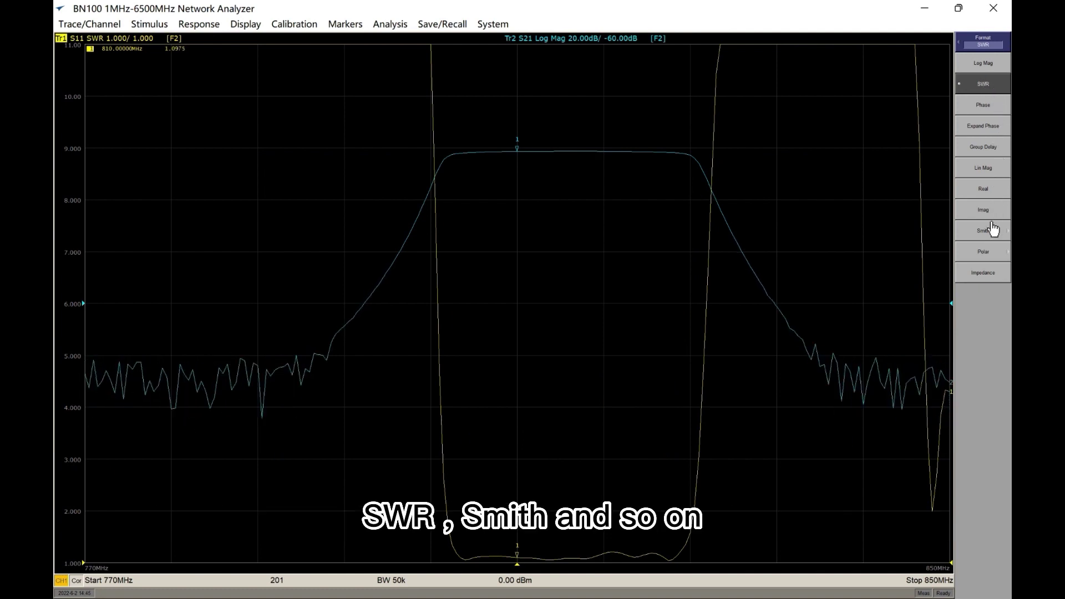
left_click(992, 229)
left_click(987, 69)
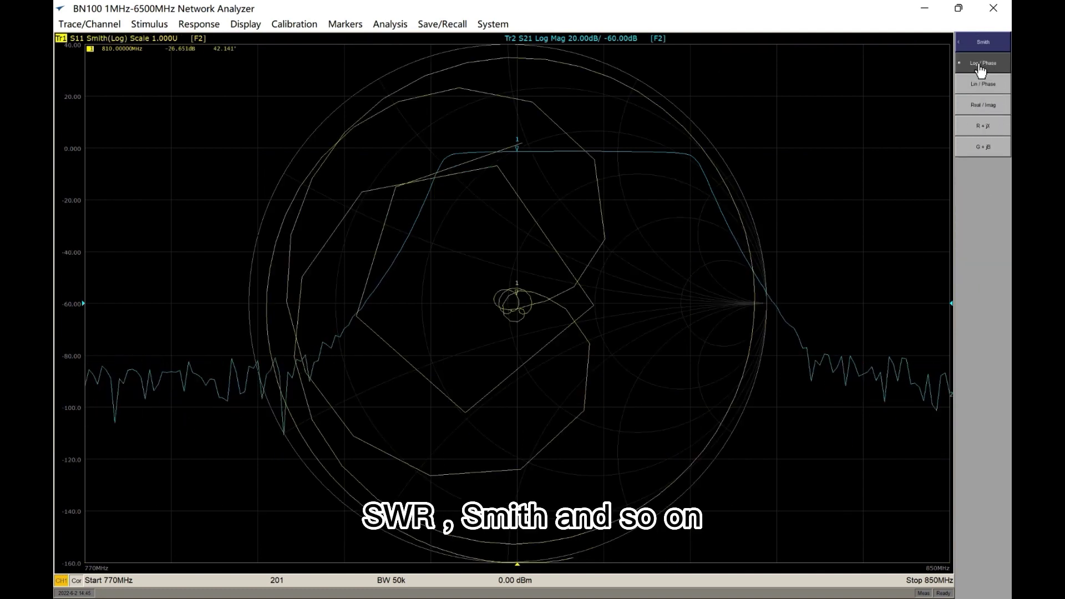
left_click(982, 43)
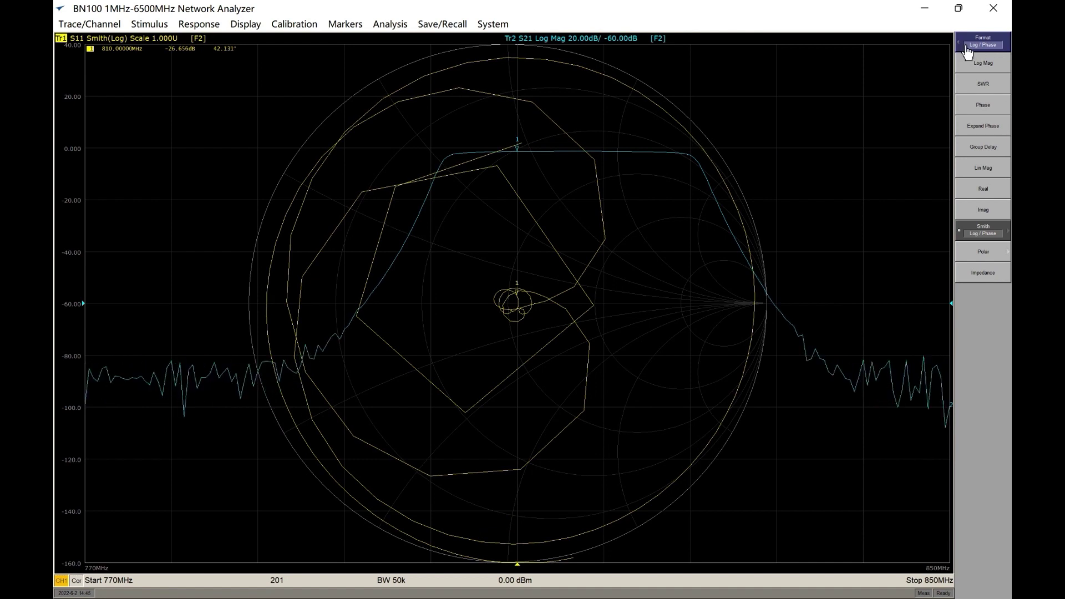
left_click(977, 63)
left_click(982, 42)
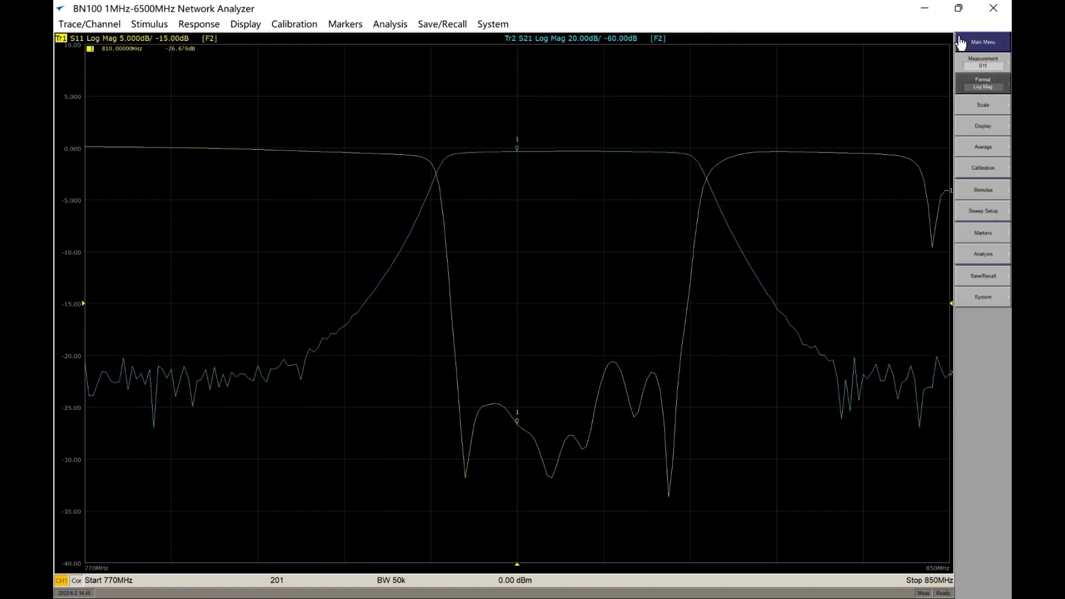
left_click(998, 233)
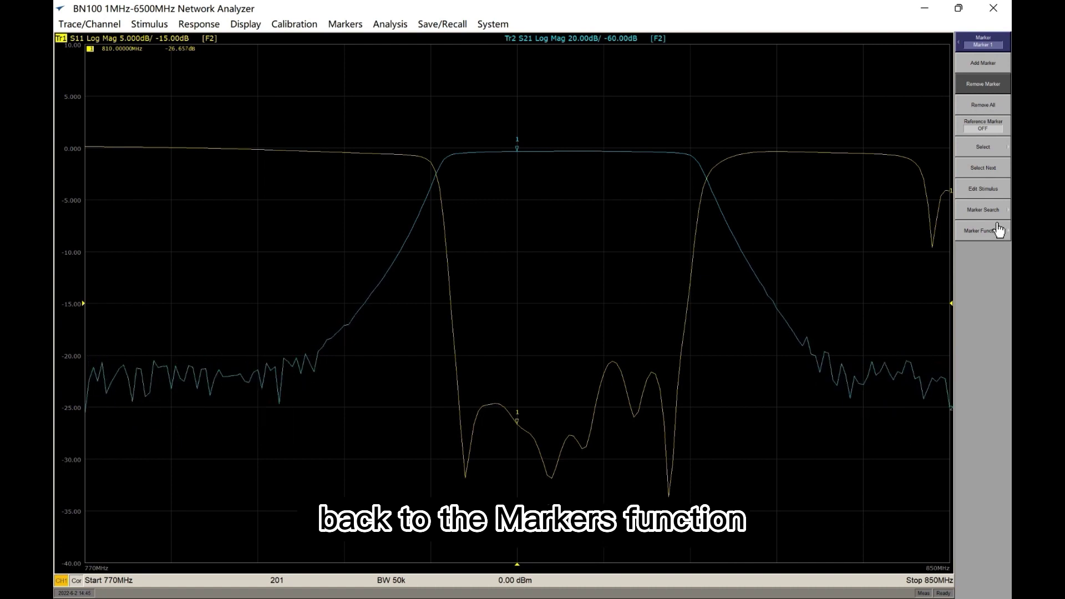
Turn bandwidth search ON for both the S11 (Tr1) and S21 (Tr2) traces
left_click(997, 211)
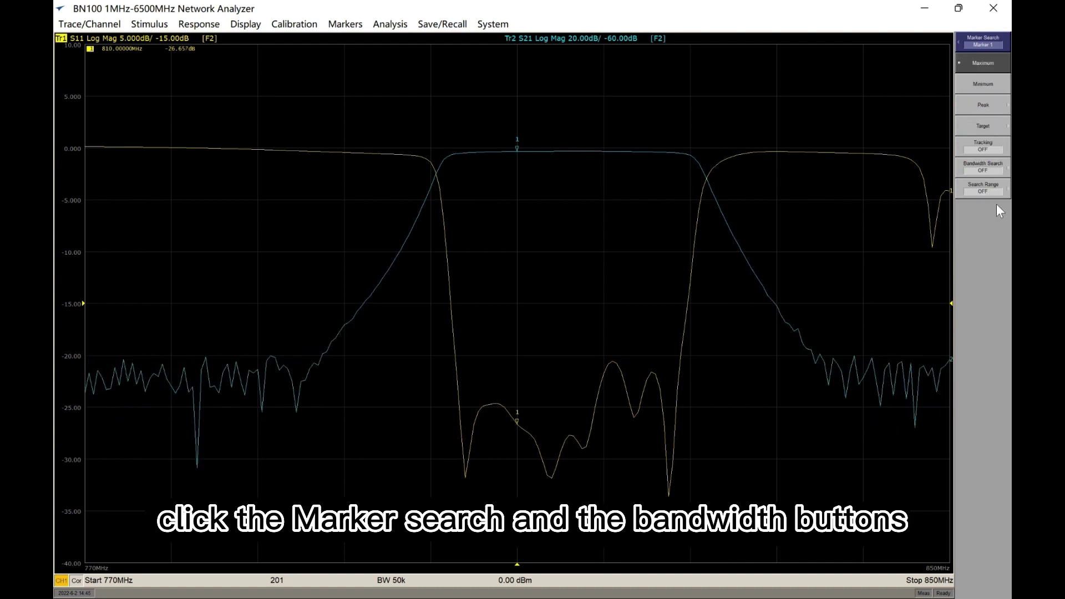
left_click(996, 173)
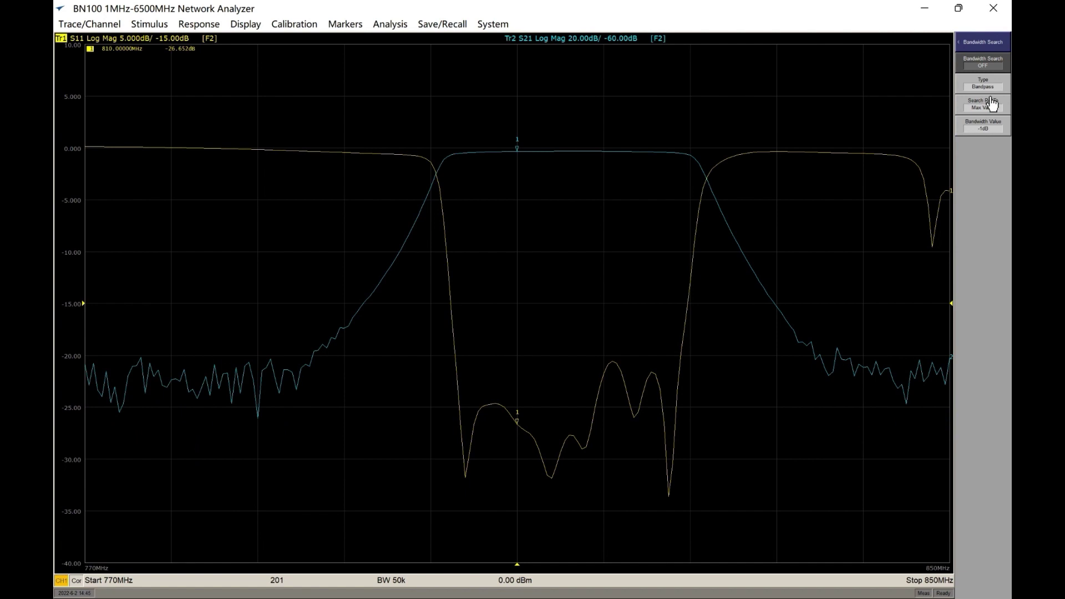
left_click(985, 66)
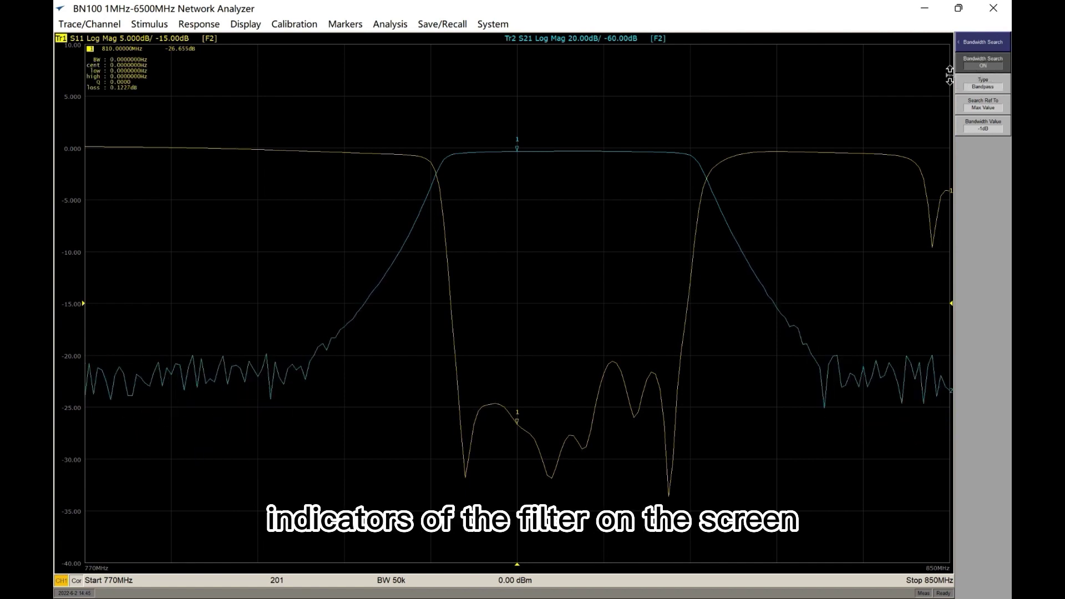
left_click(632, 37)
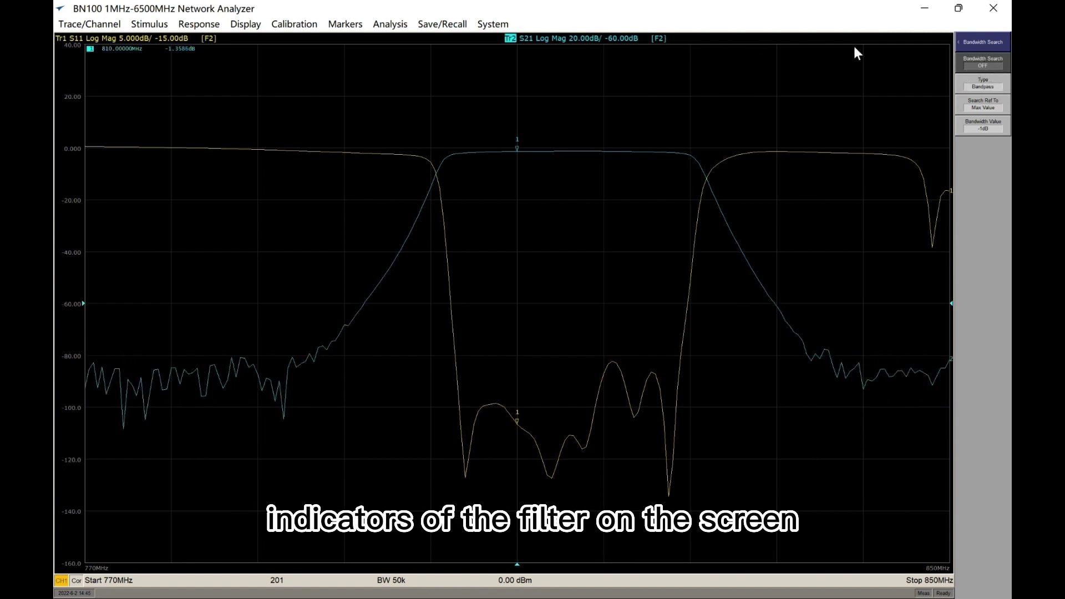
left_click(992, 66)
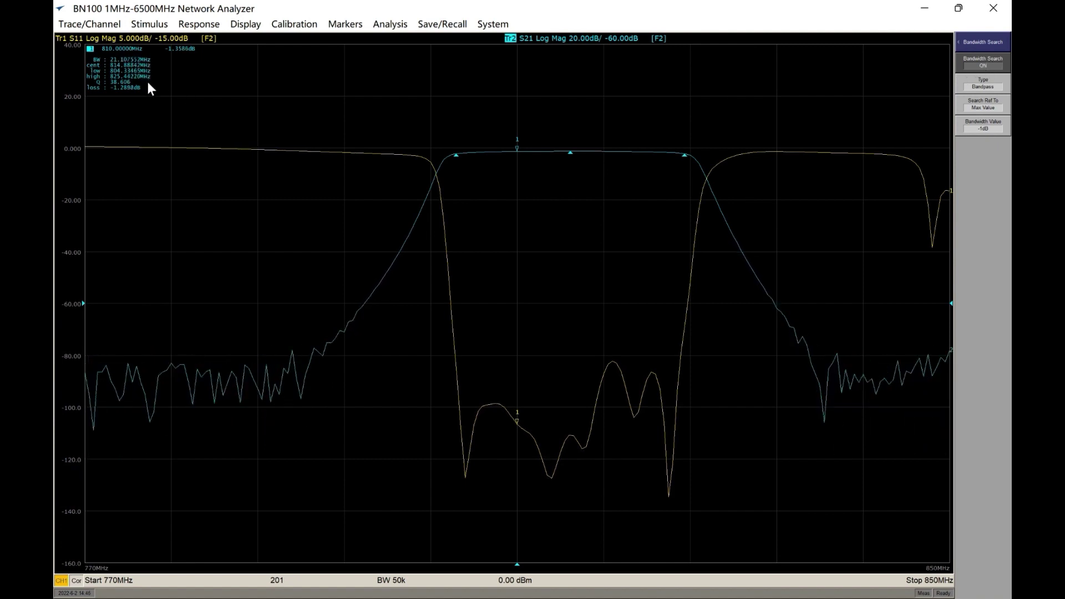
left_click(962, 43)
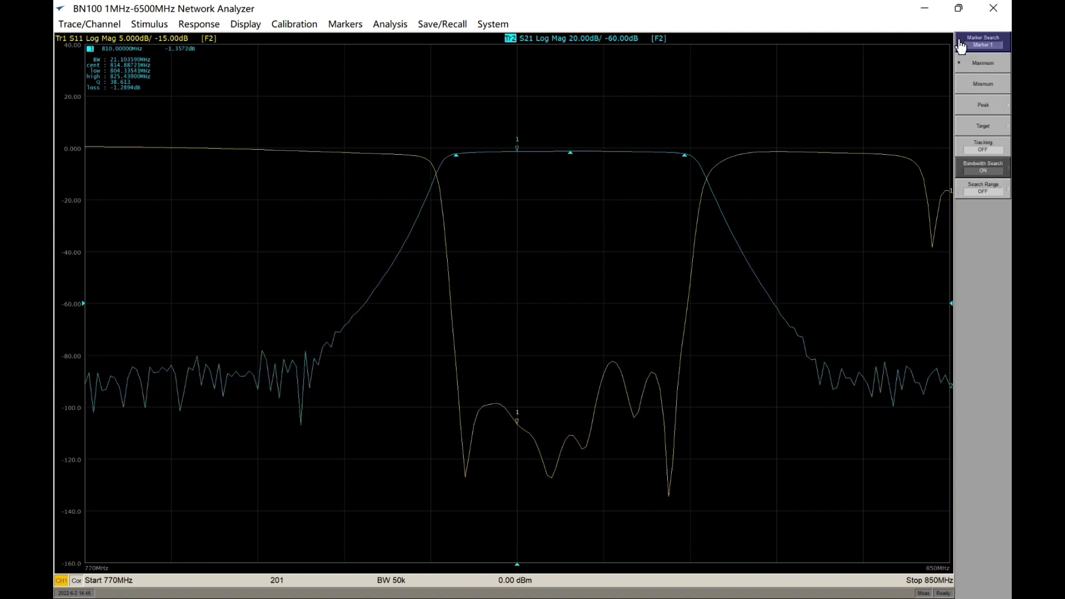
left_click(961, 44)
Save the current filter setup into State 03
left_click(961, 44)
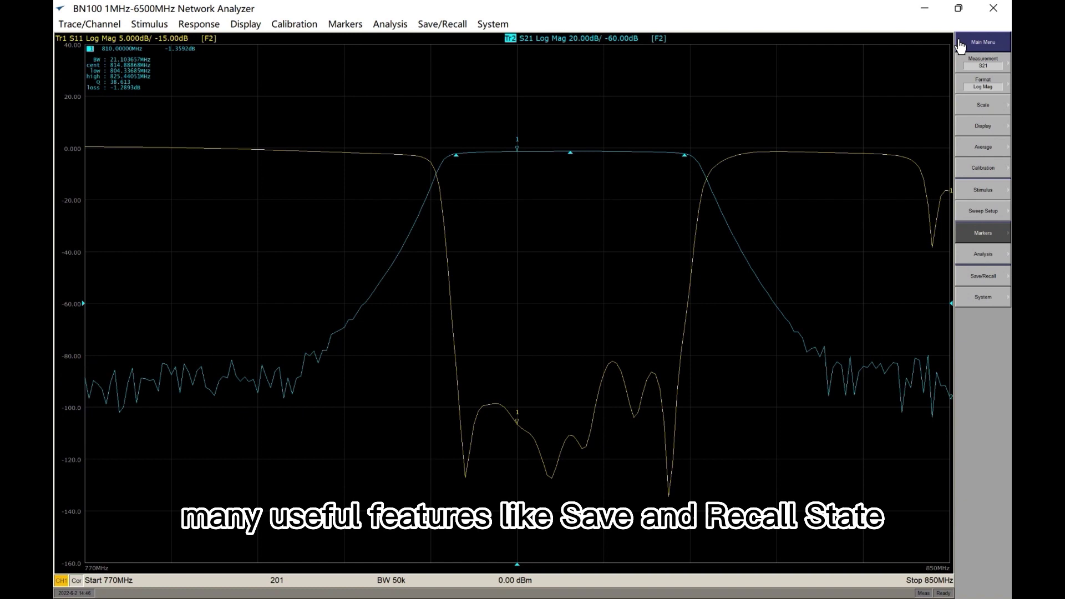
left_click(994, 279)
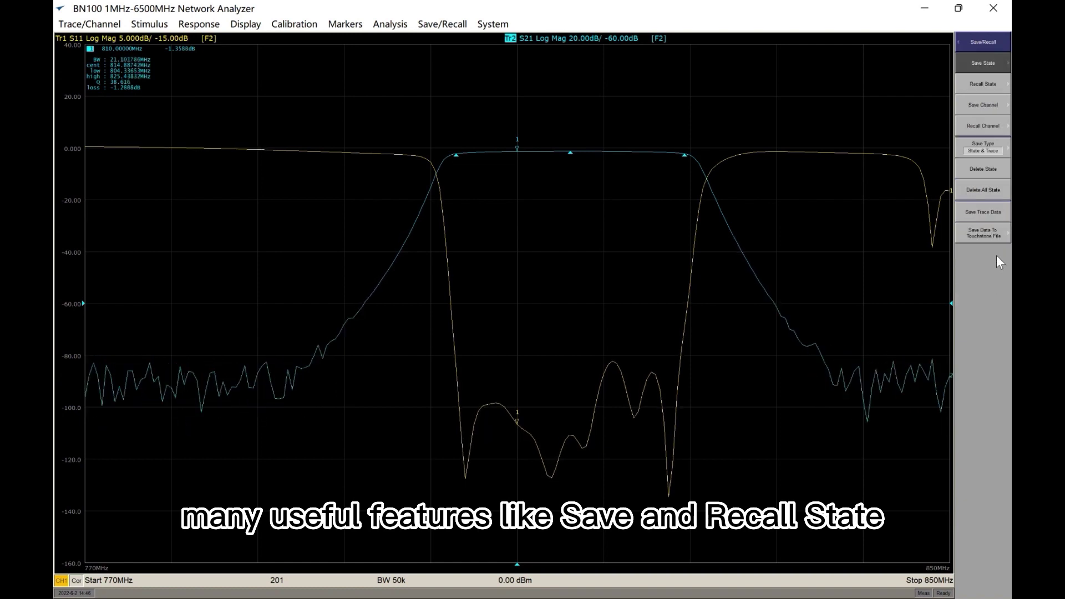
left_click(983, 65)
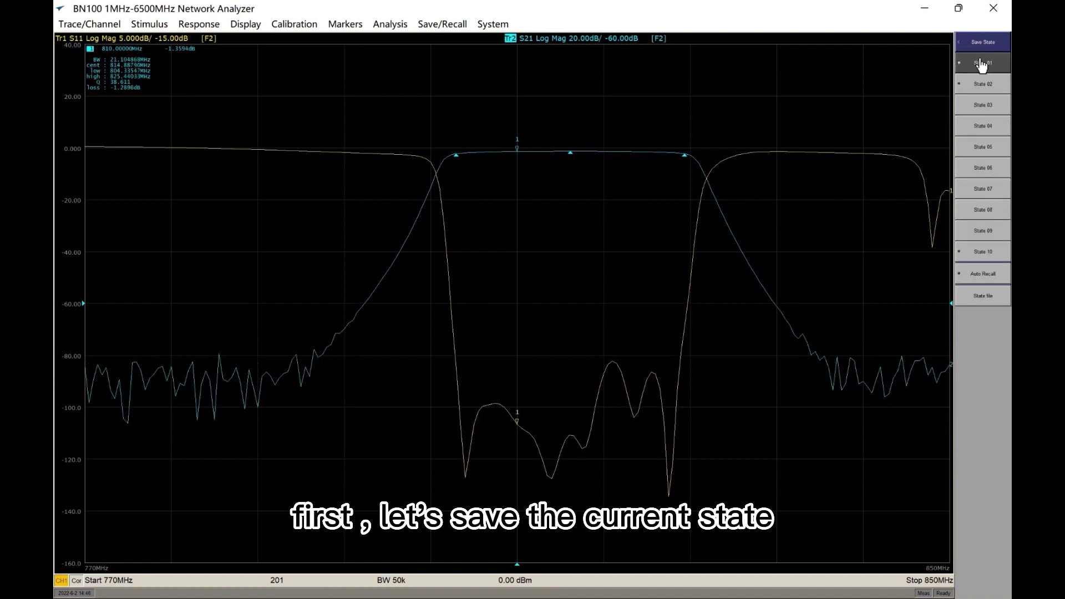
left_click(985, 100)
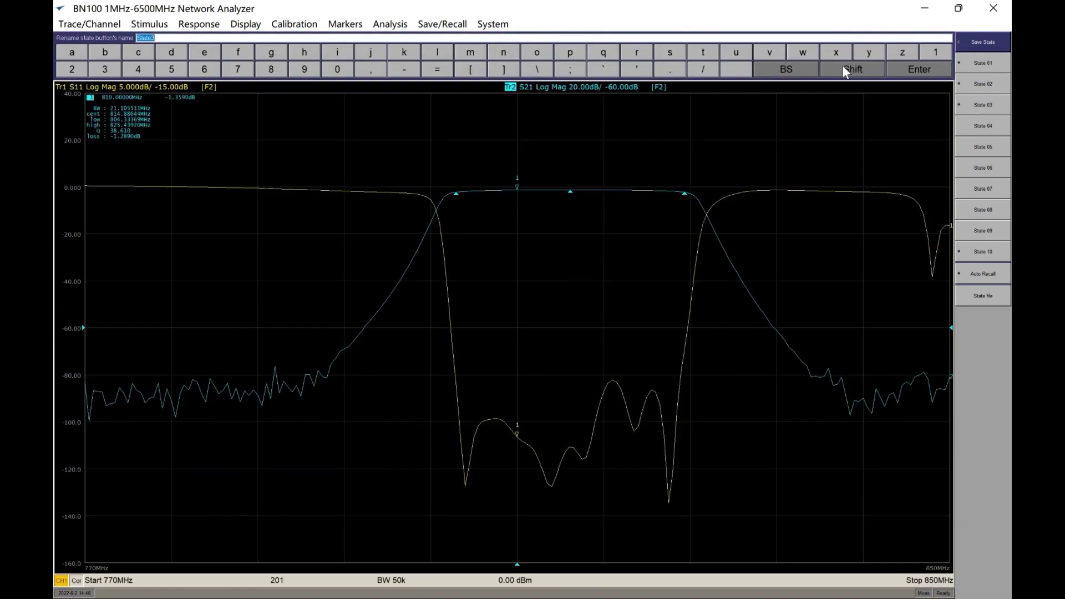
left_click(918, 71)
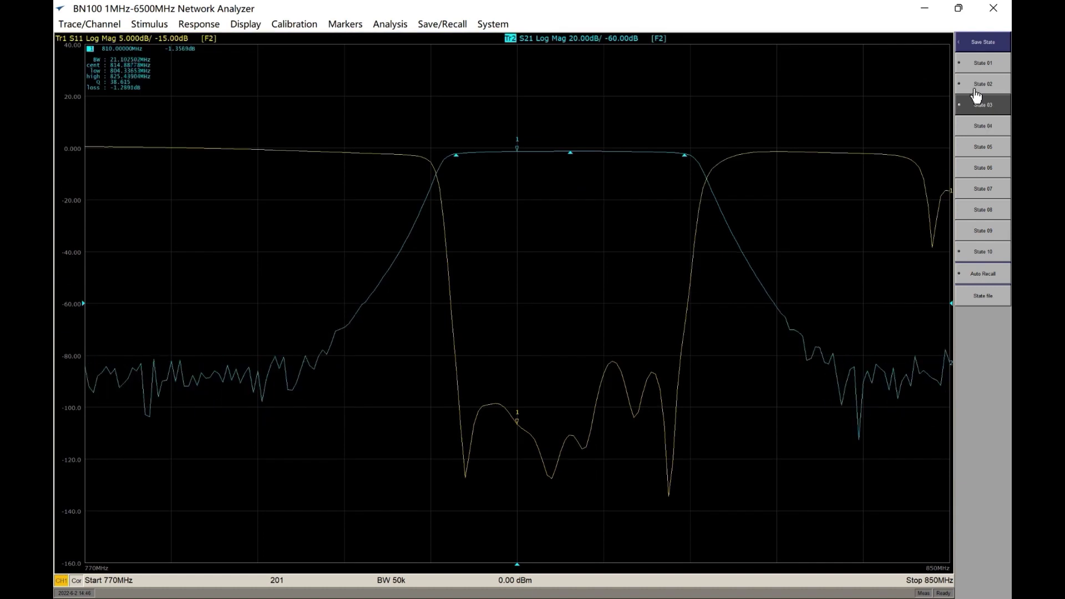
left_click(963, 49)
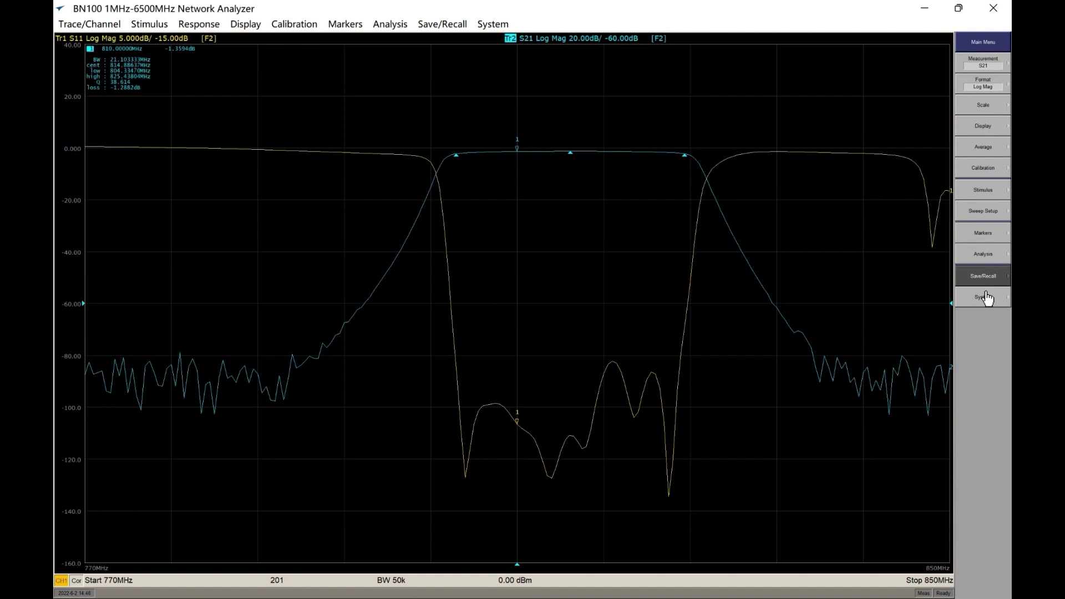
Preset the analyzer to defaults, then recall State 03 to restore the filter setup
left_click(986, 299)
left_click(978, 66)
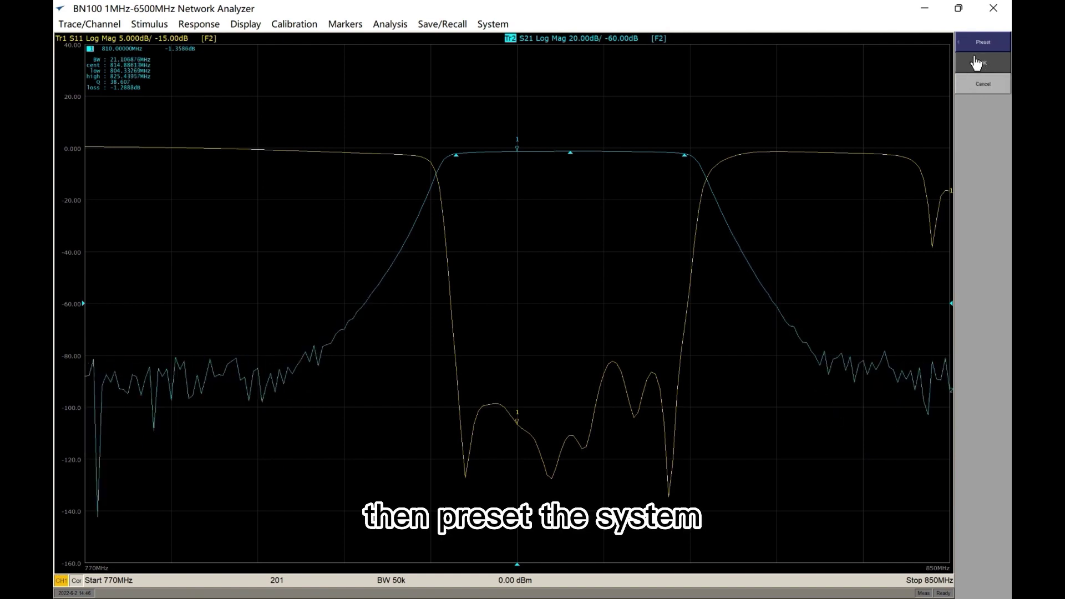
left_click(977, 63)
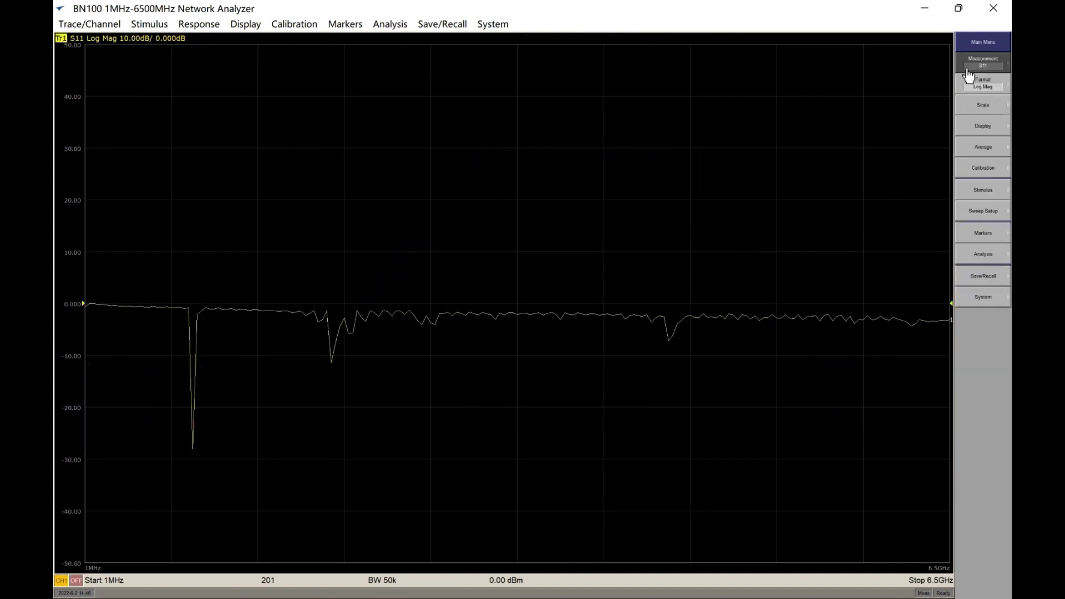
left_click(983, 278)
left_click(985, 84)
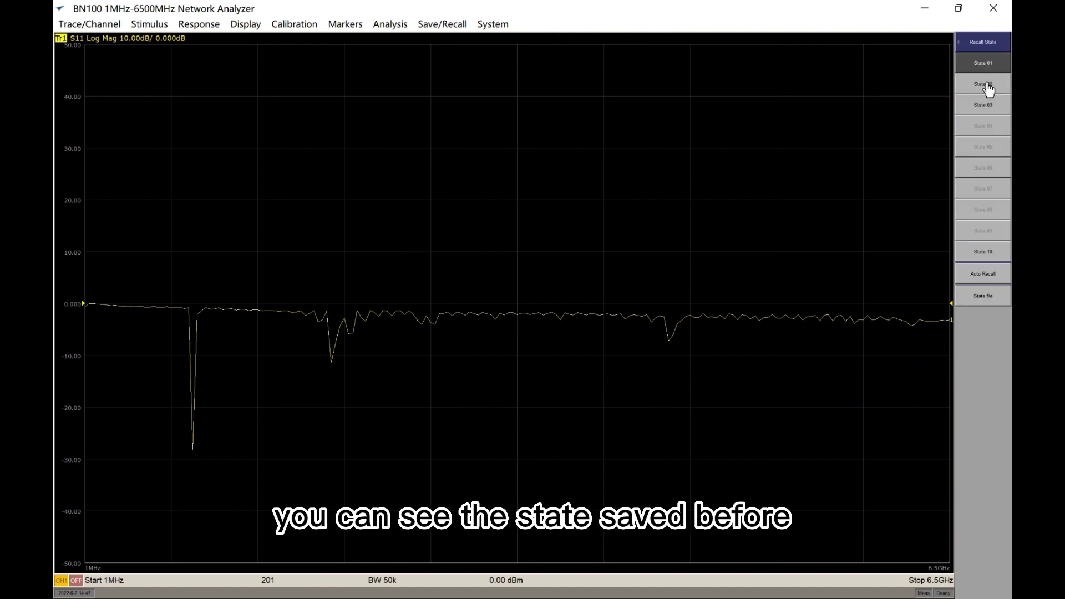
left_click(988, 106)
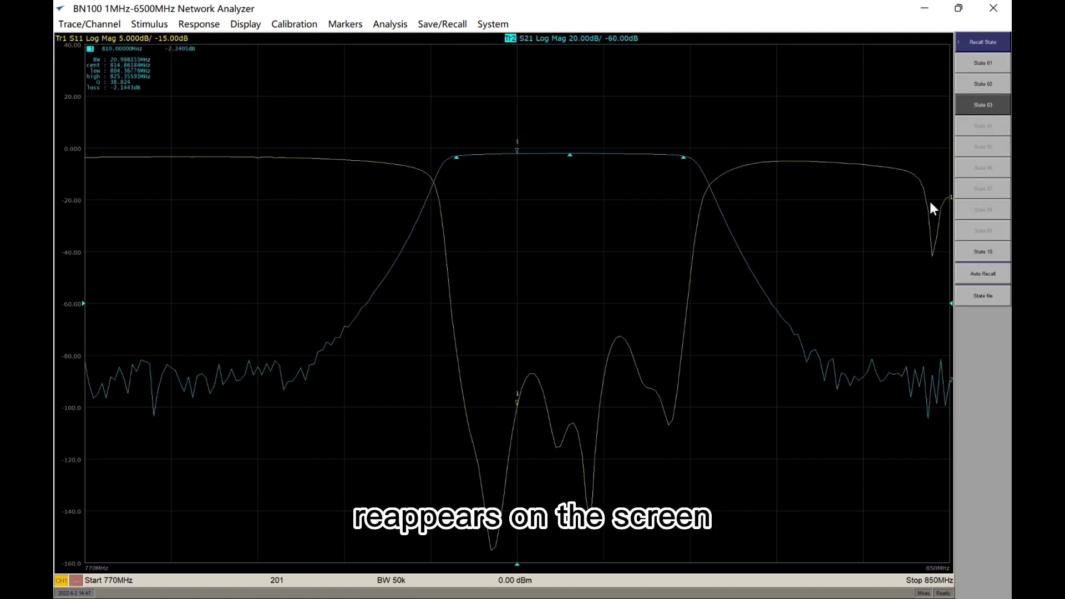
left_click(958, 46)
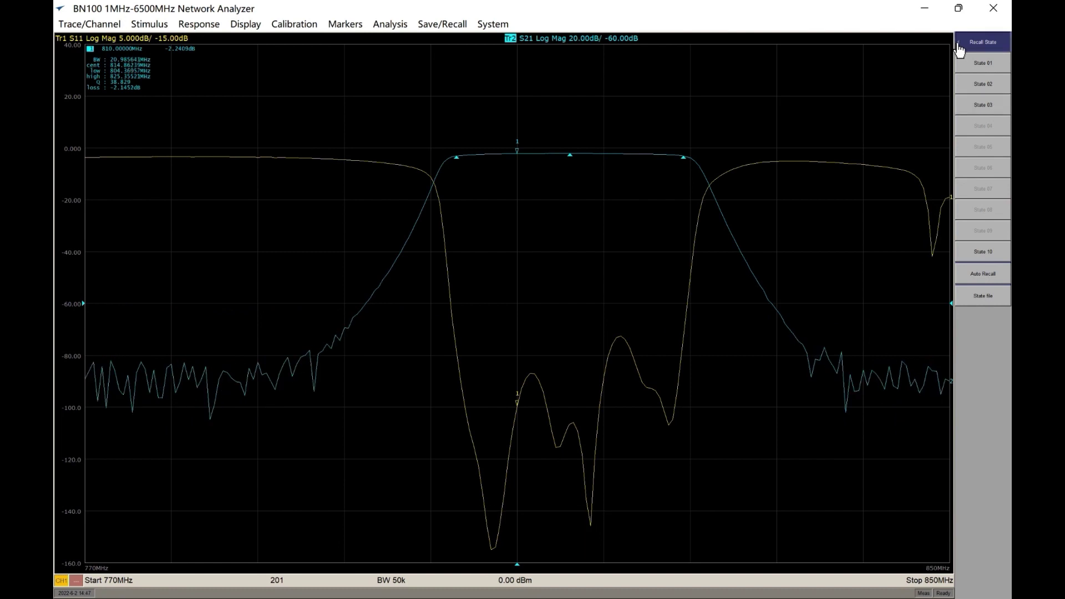
Save the screen image as 20220610161217.JPG, then minimize the analyzer
left_click(959, 47)
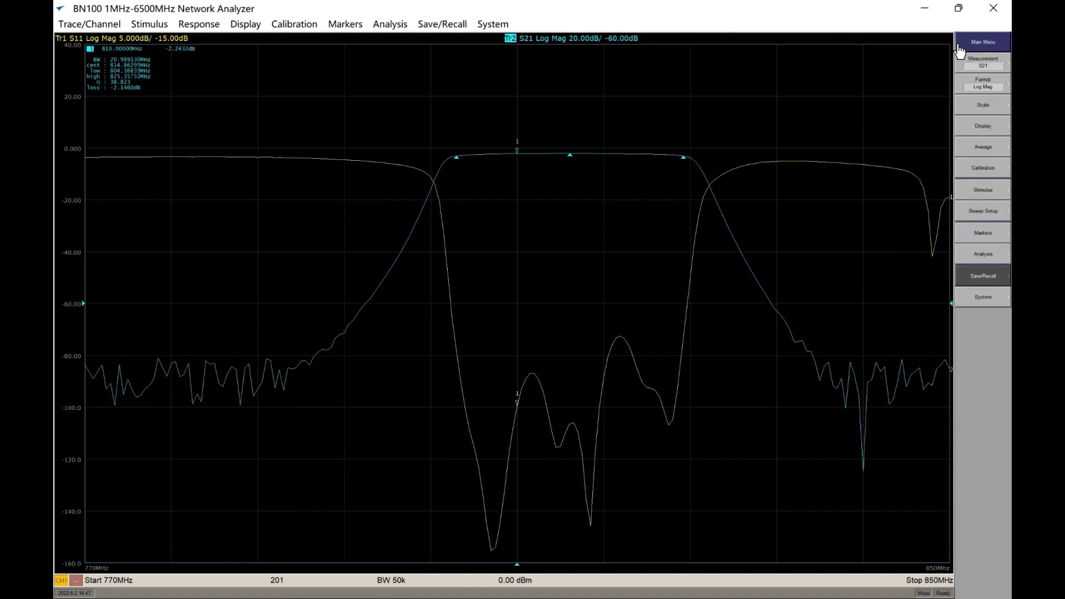
left_click(986, 296)
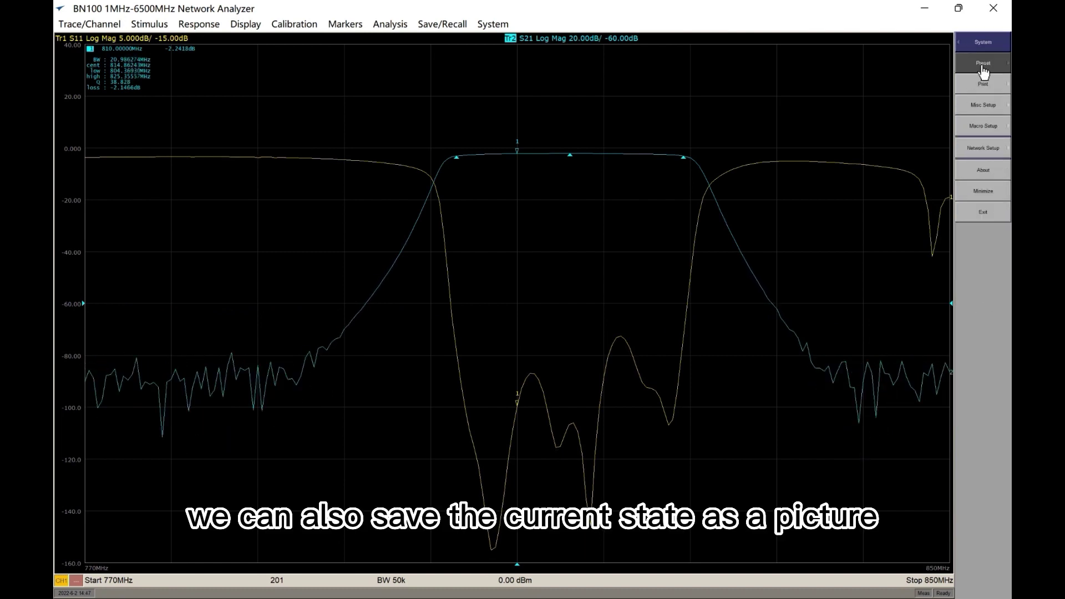
left_click(988, 87)
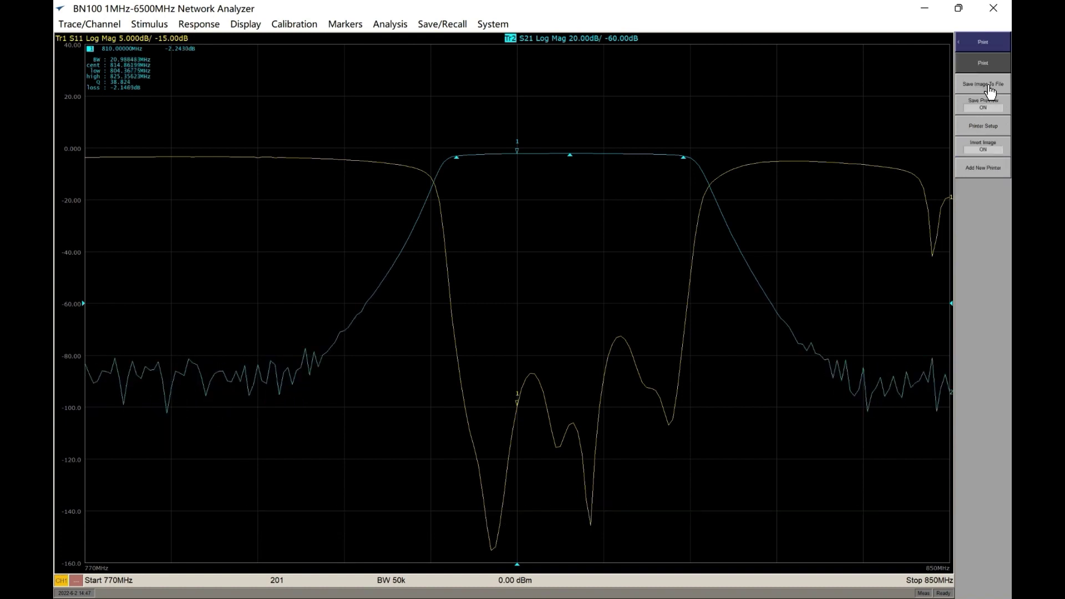
left_click(992, 86)
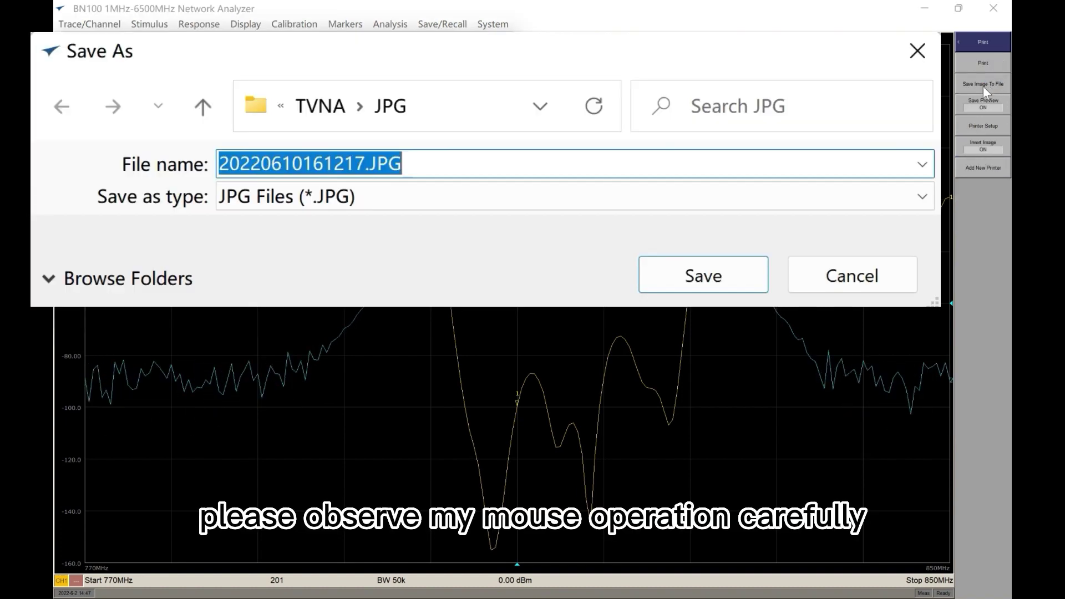
left_click(692, 277)
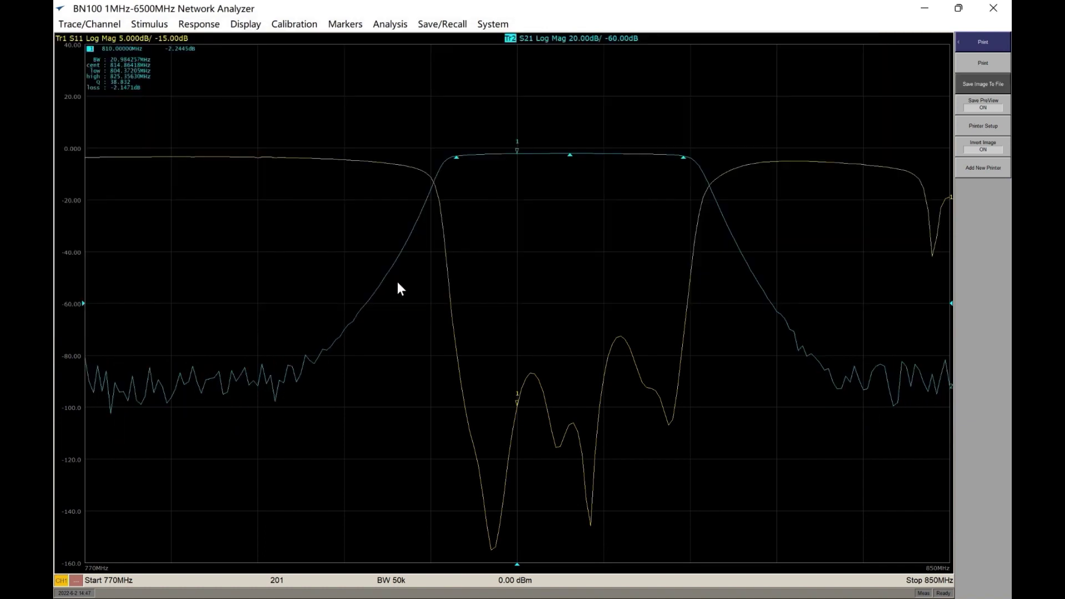
left_click(491, 24)
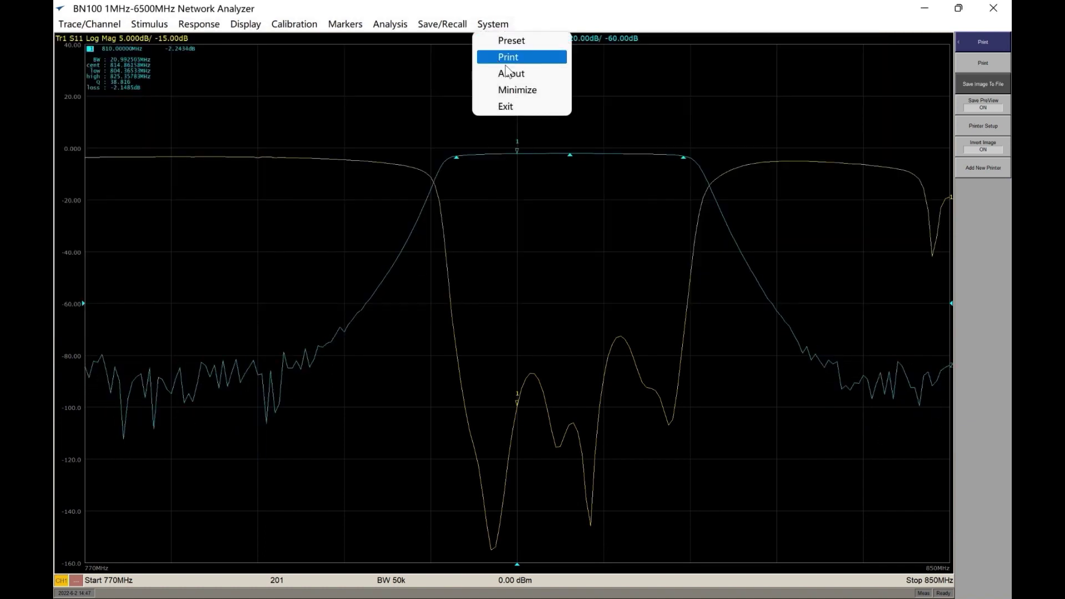
left_click(514, 94)
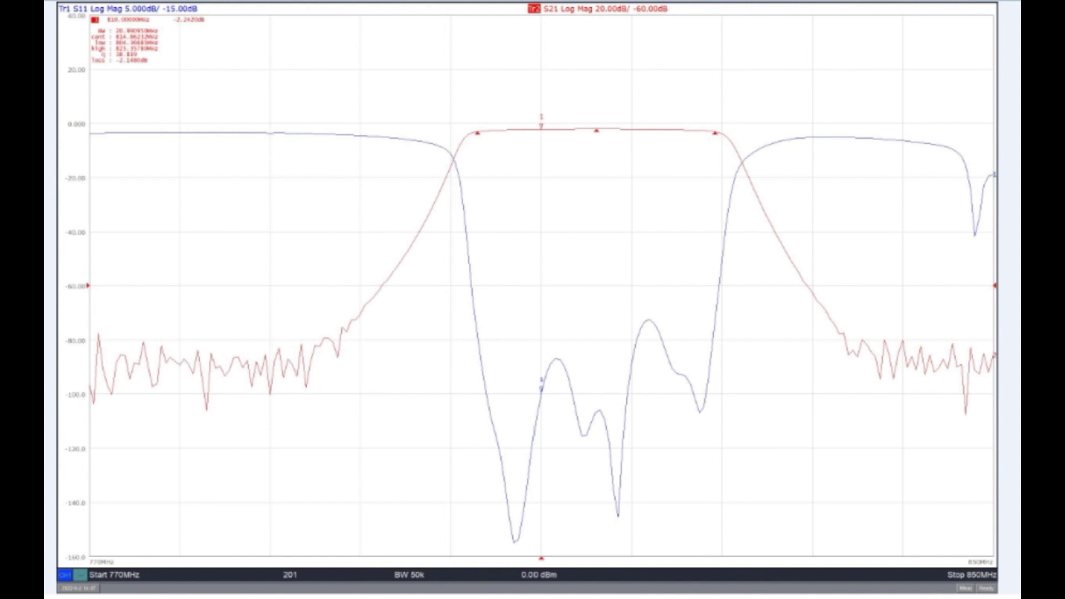